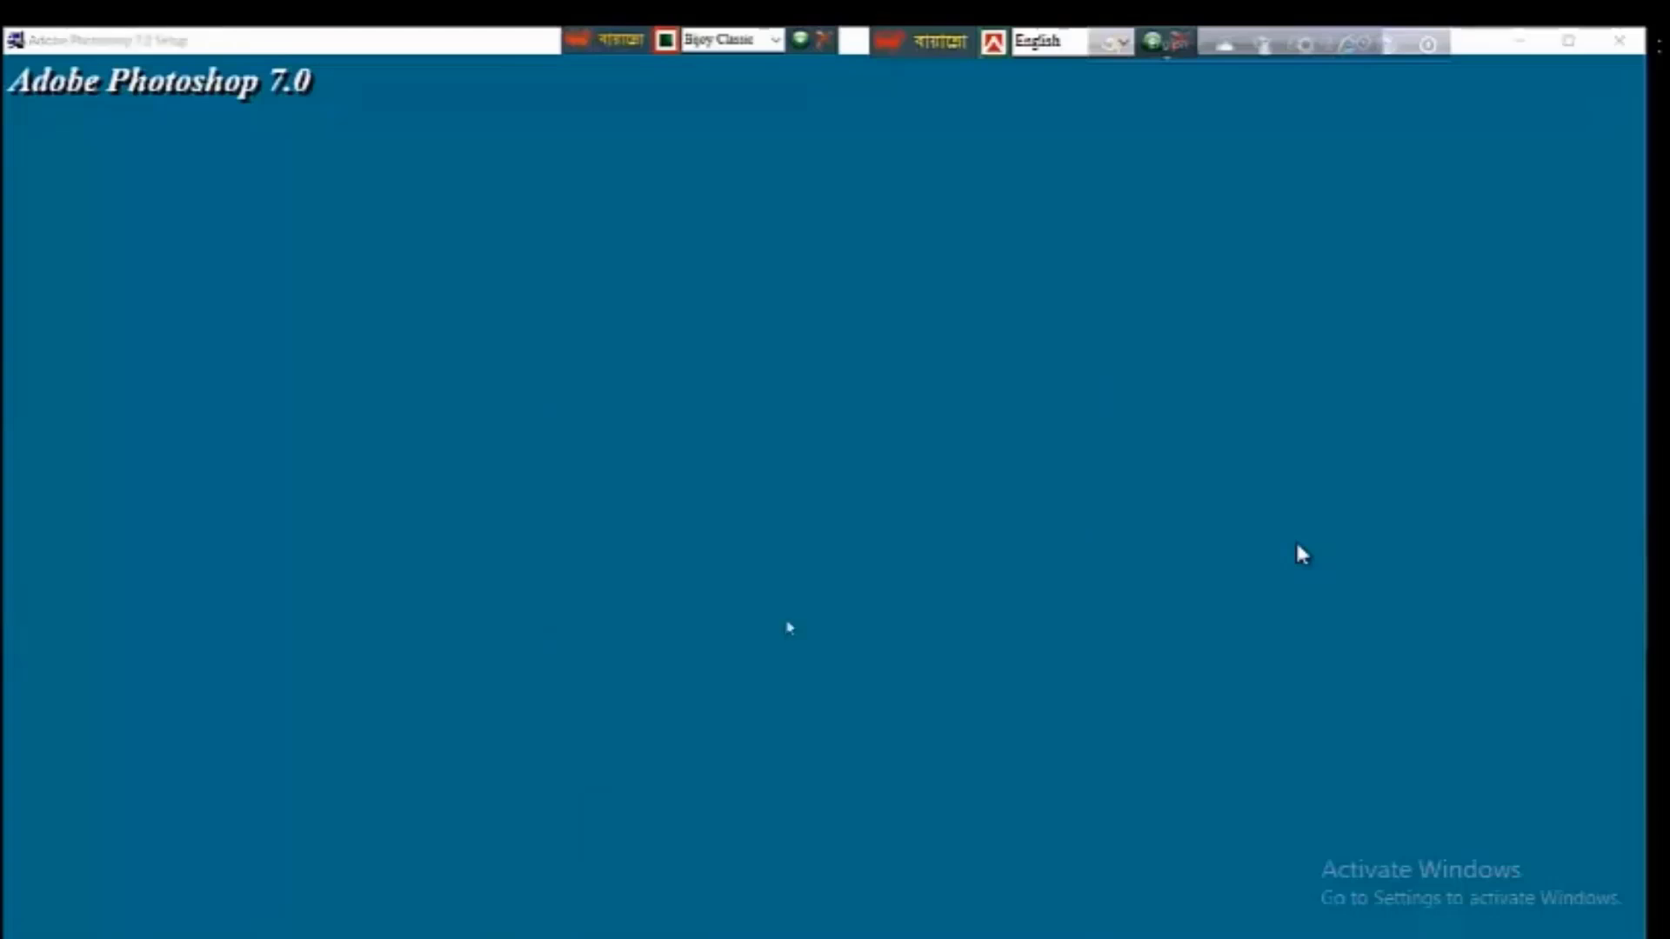
- Finish the Photoshop 7.0 setup, launch Adobe Photoshop 7.0 and accept the scratch disk notice
left_click(949, 666)
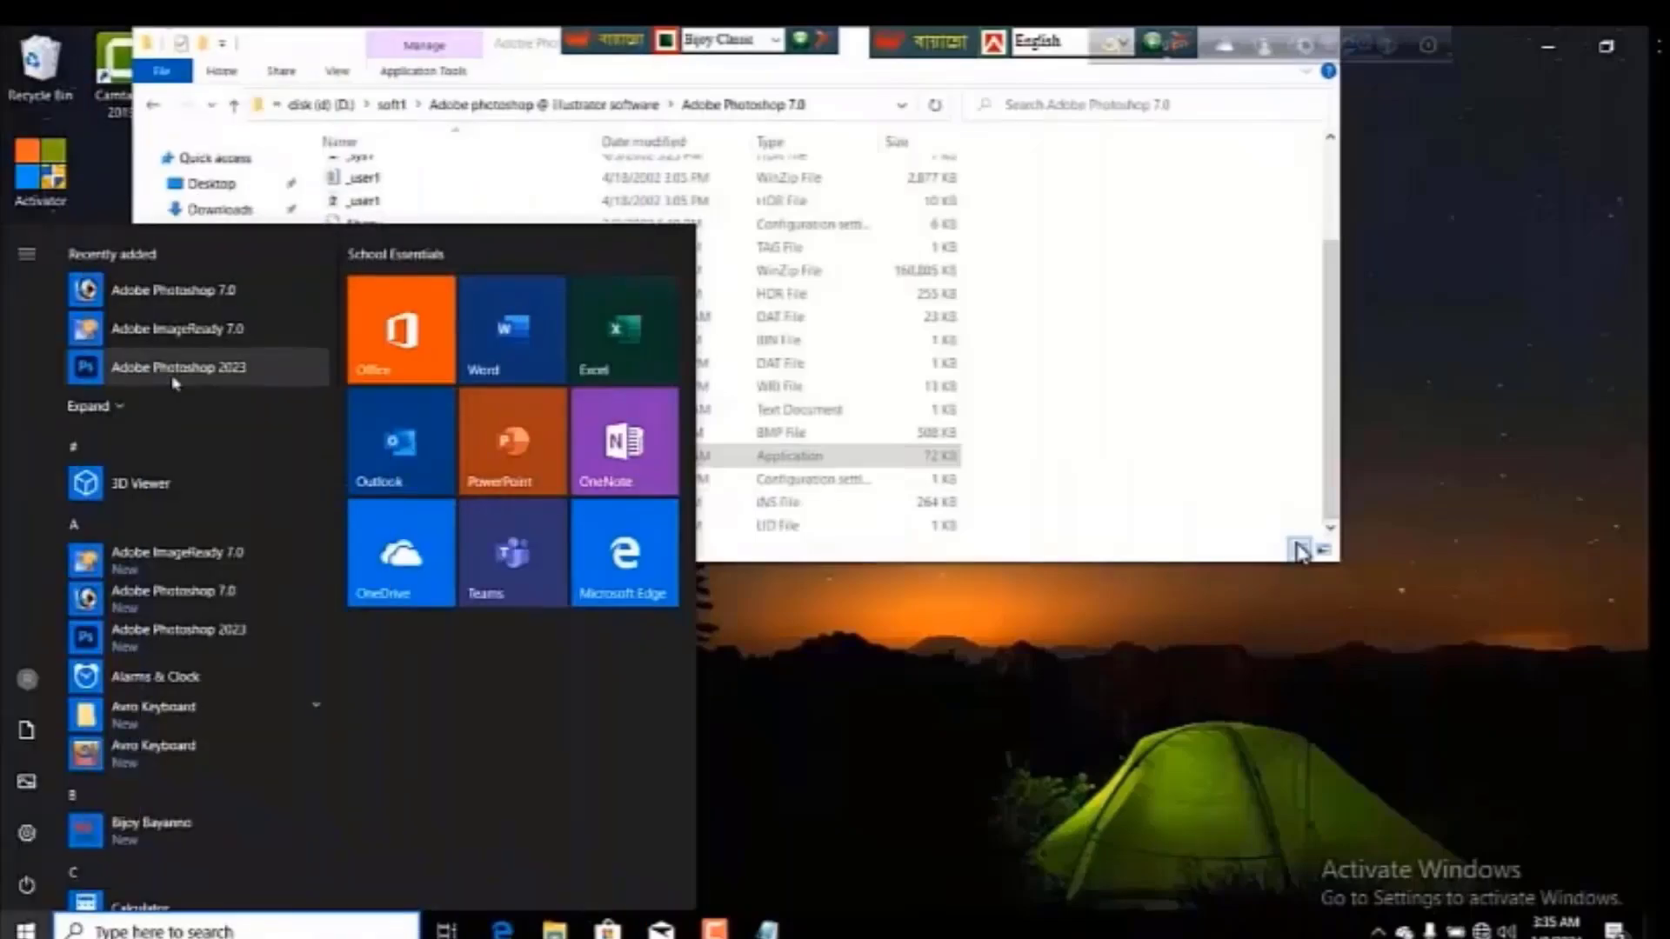
left_click(188, 300)
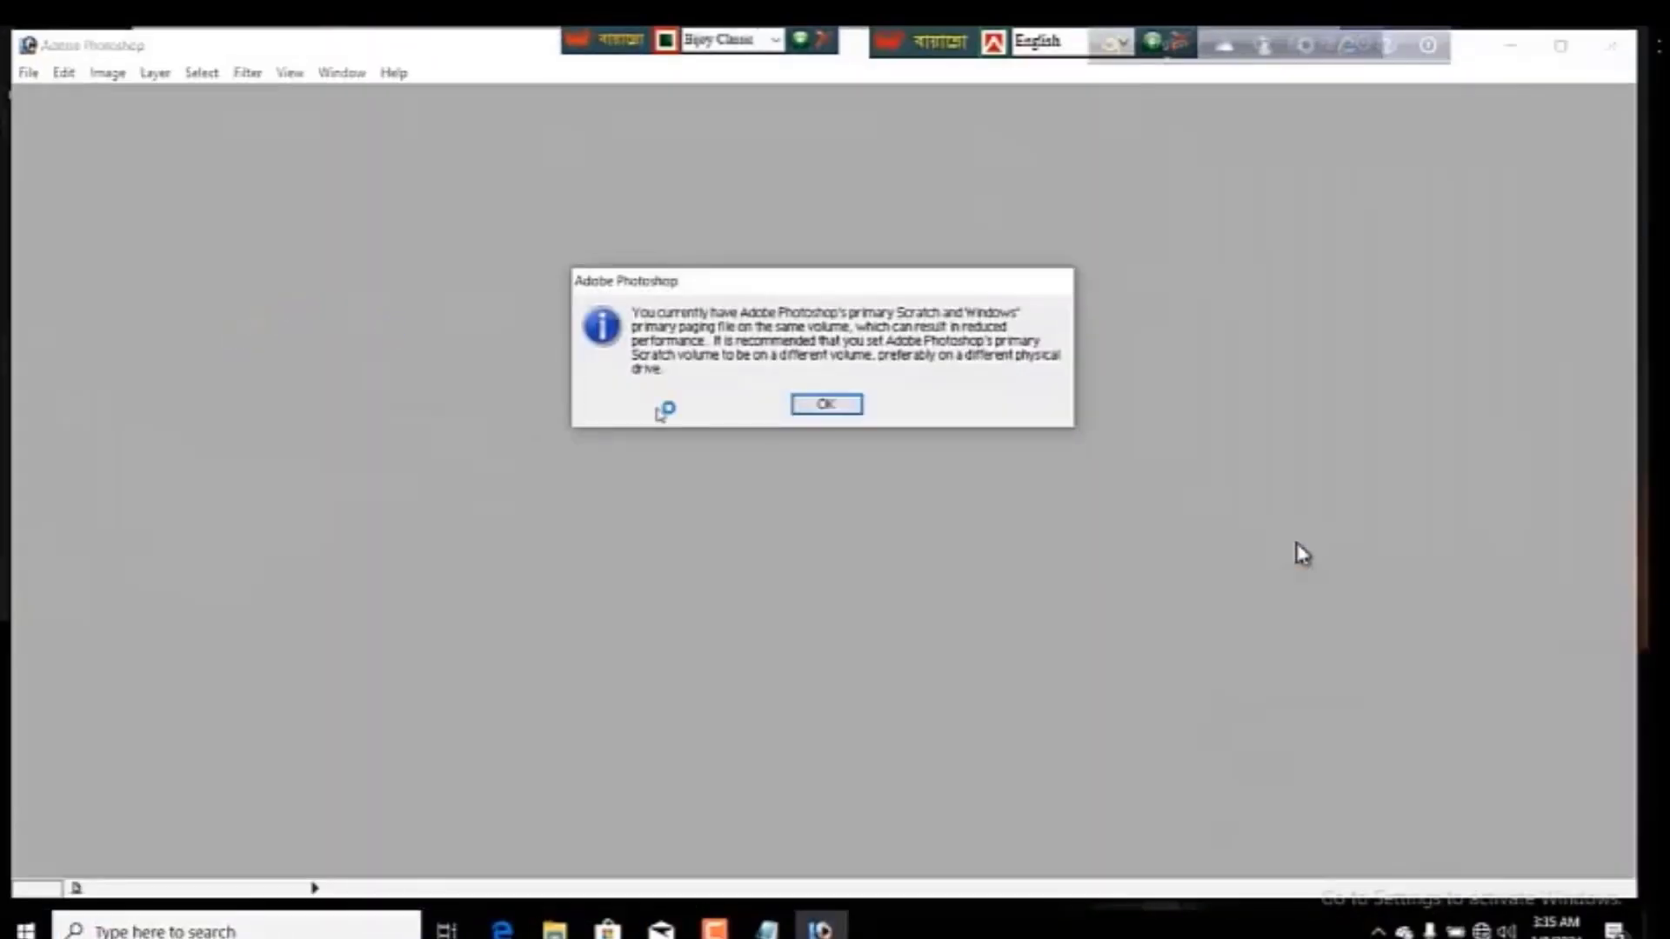
left_click(817, 407)
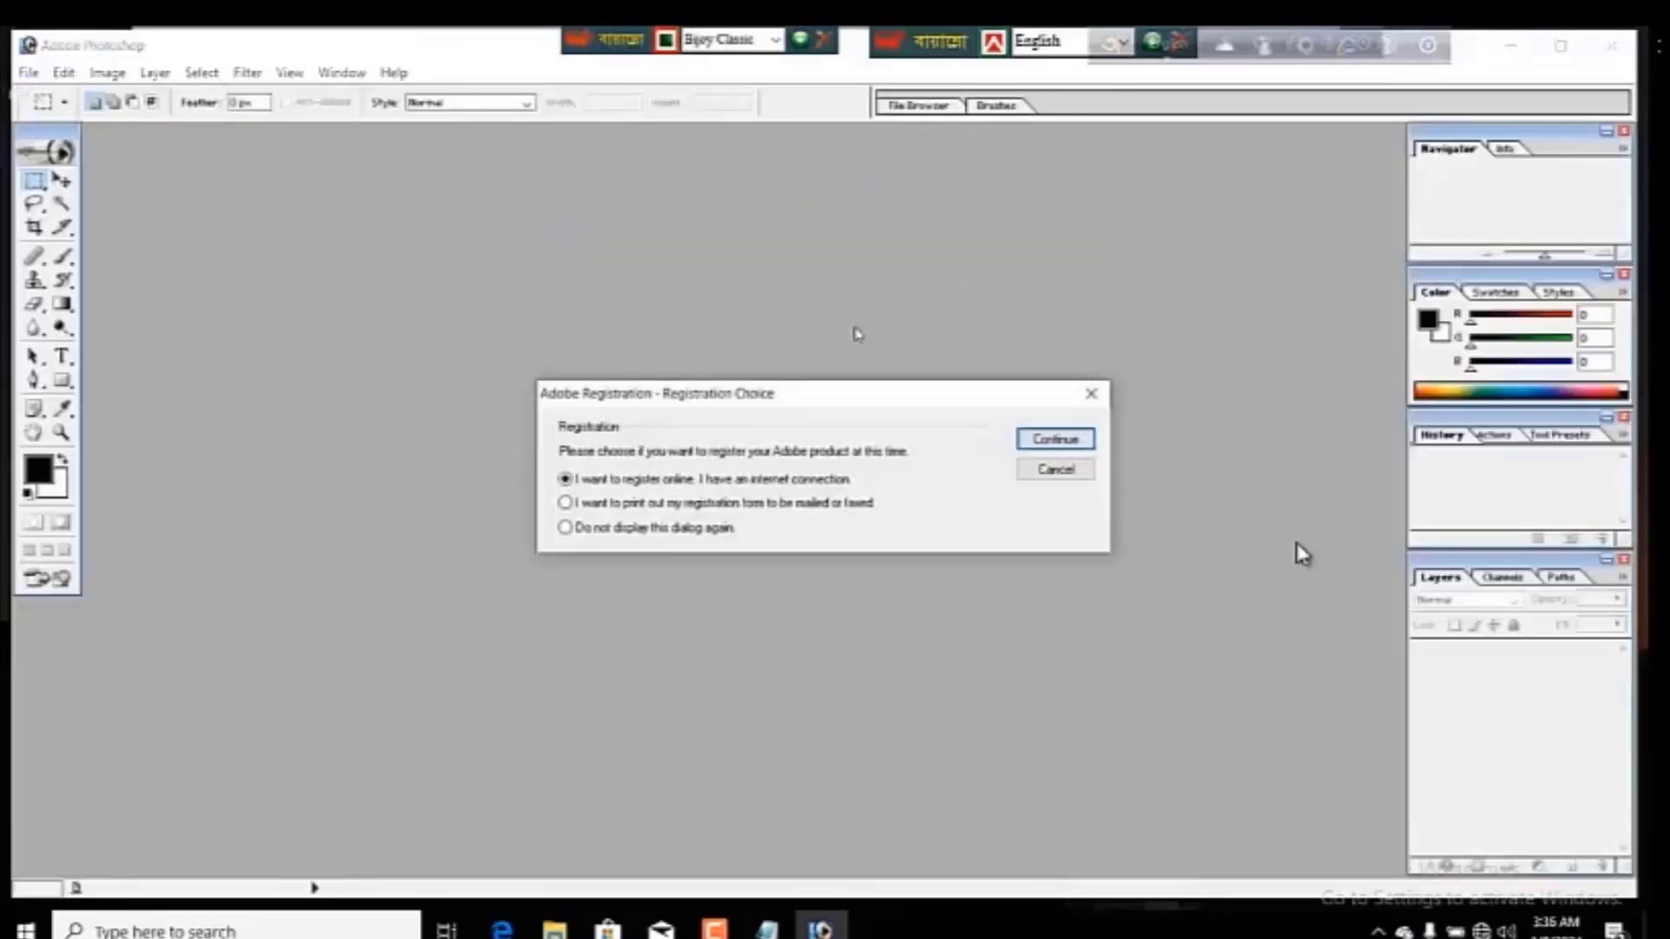
- Get past the online registration prompt and its browser page, and accept the Web Graphics Defaults color settings
left_click(1054, 440)
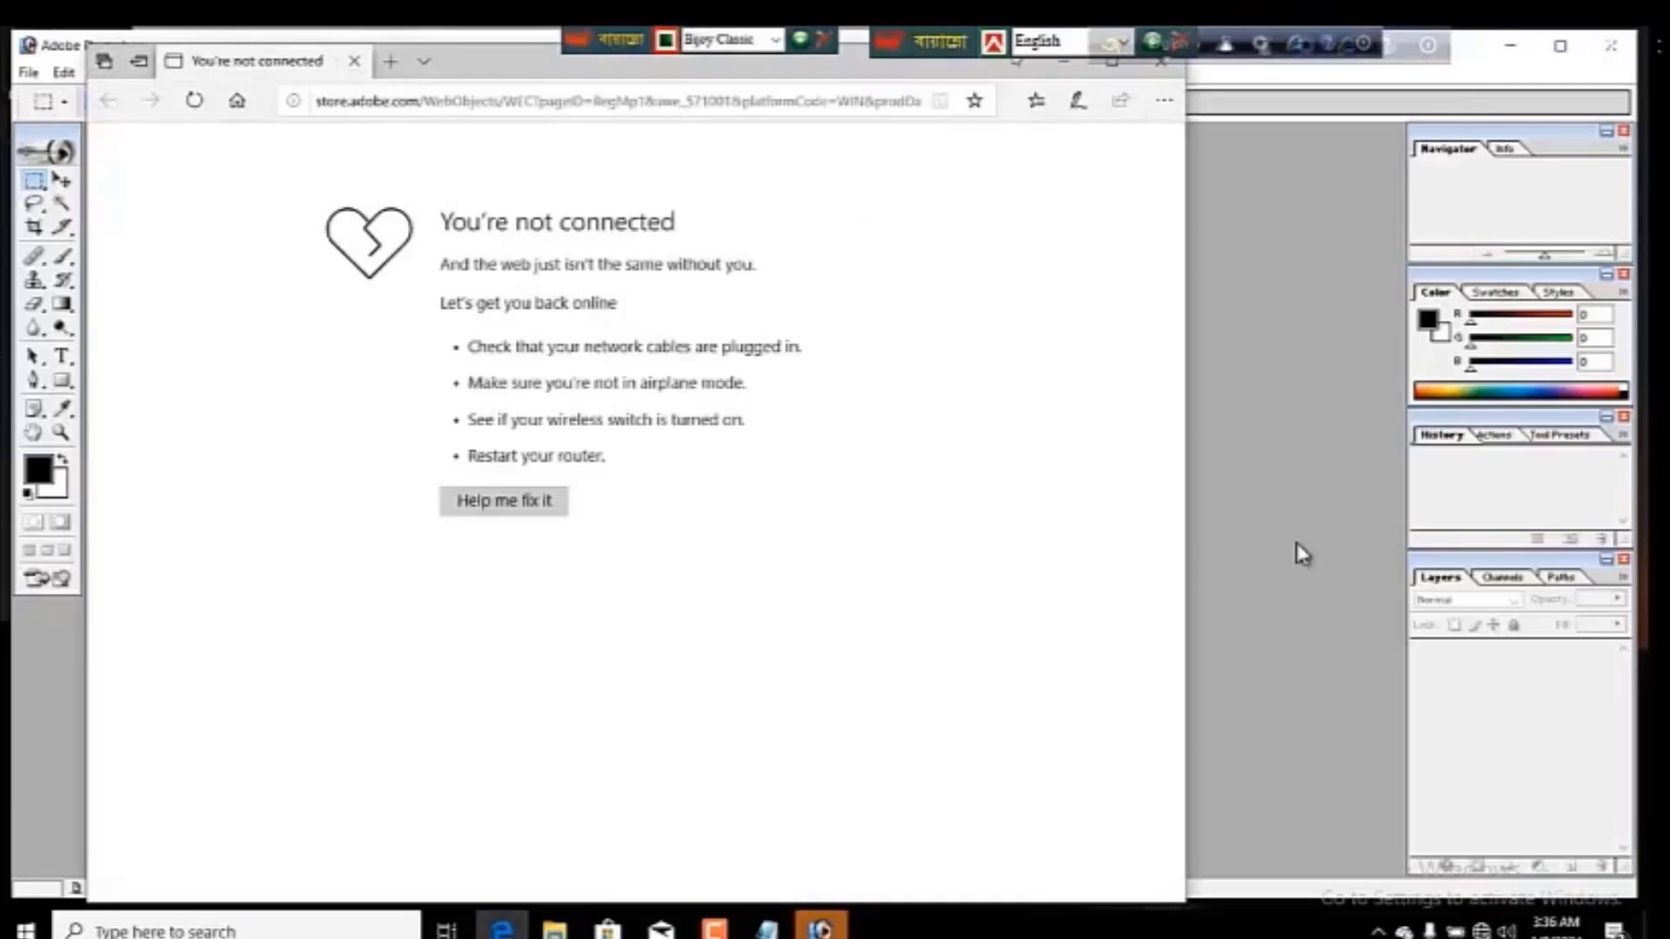
left_click(1171, 94)
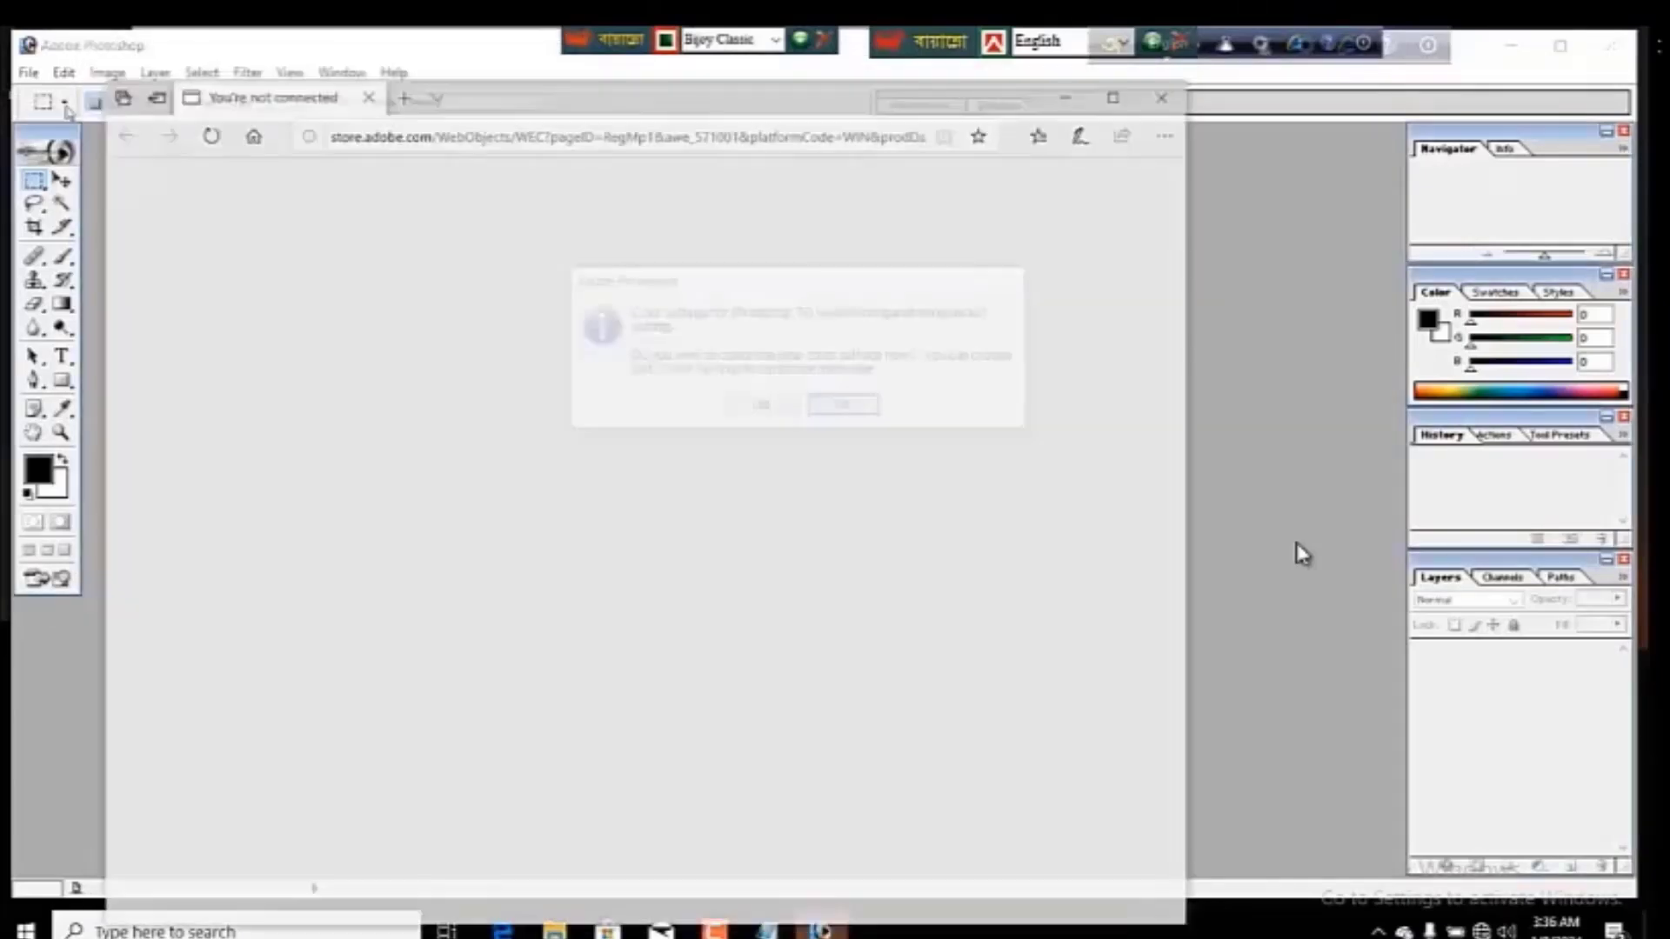
left_click(758, 406)
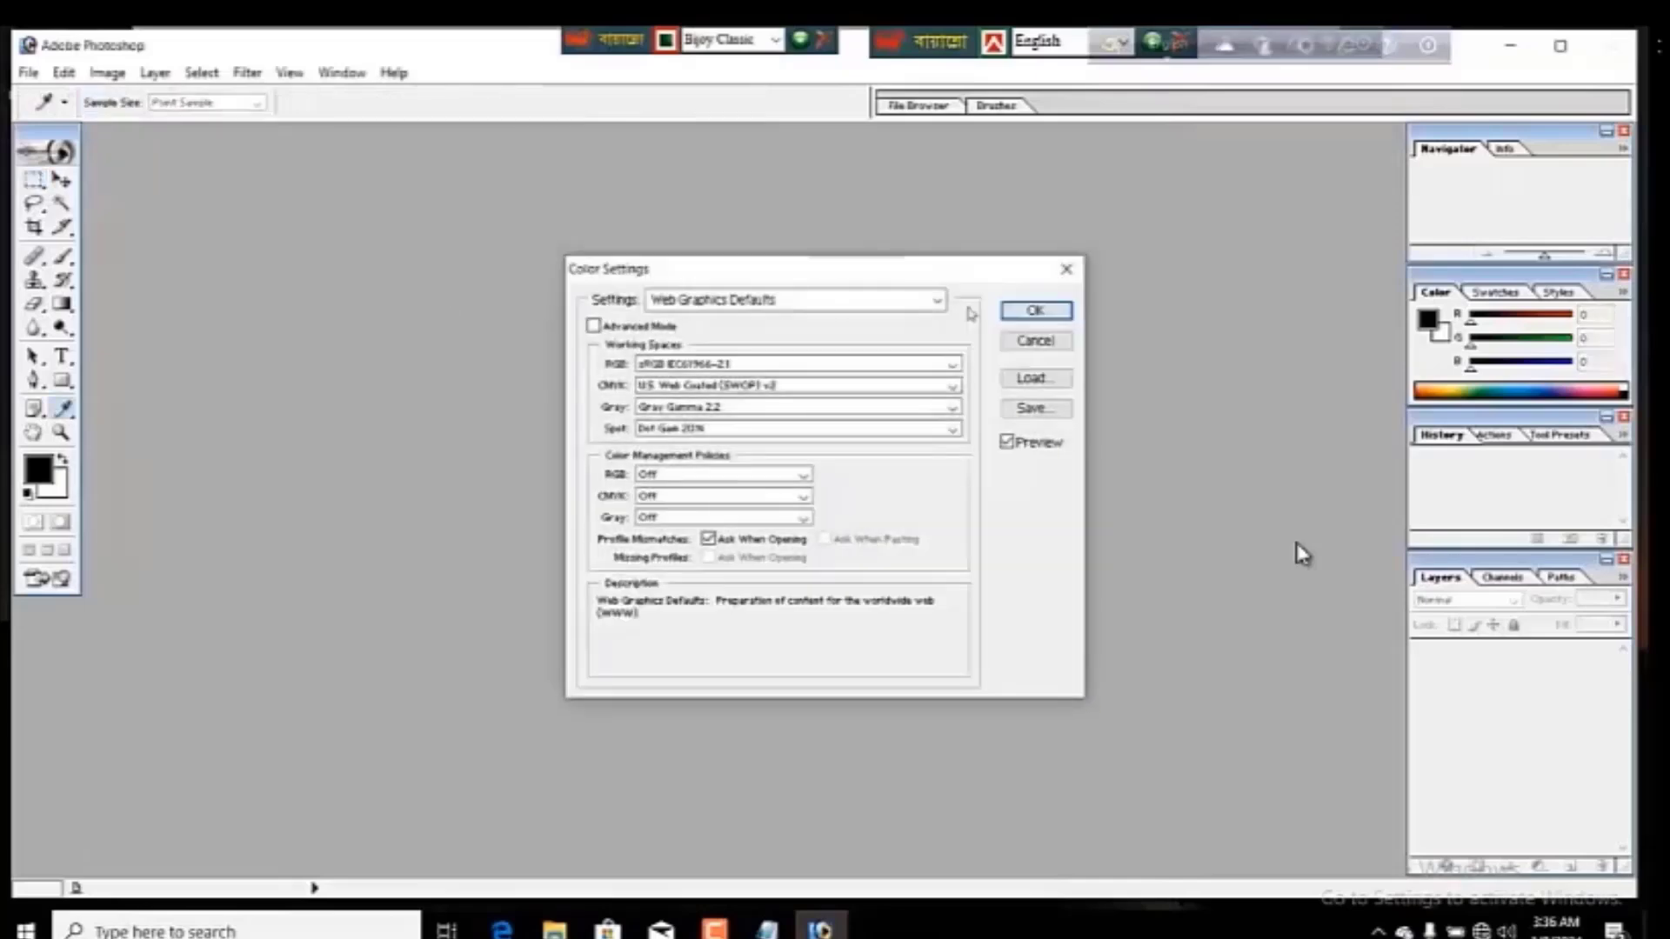
left_click(1035, 310)
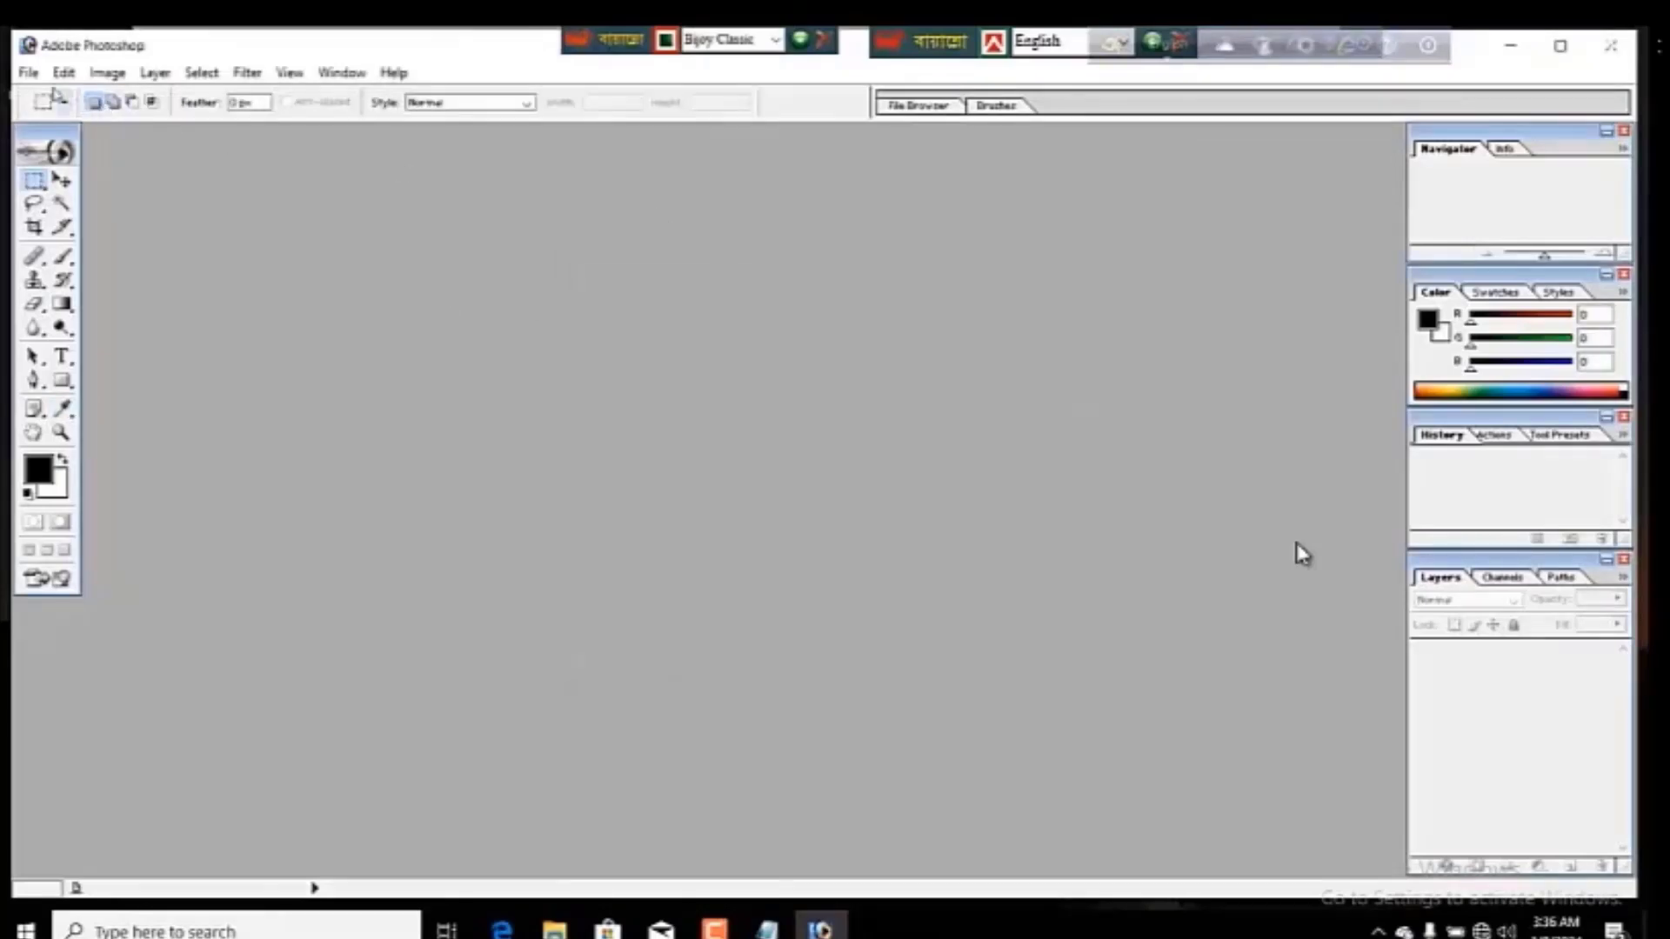
- Start an import from the e-STUDIO2523ASeries scan driver and expand its detailed scan settings
left_click(29, 73)
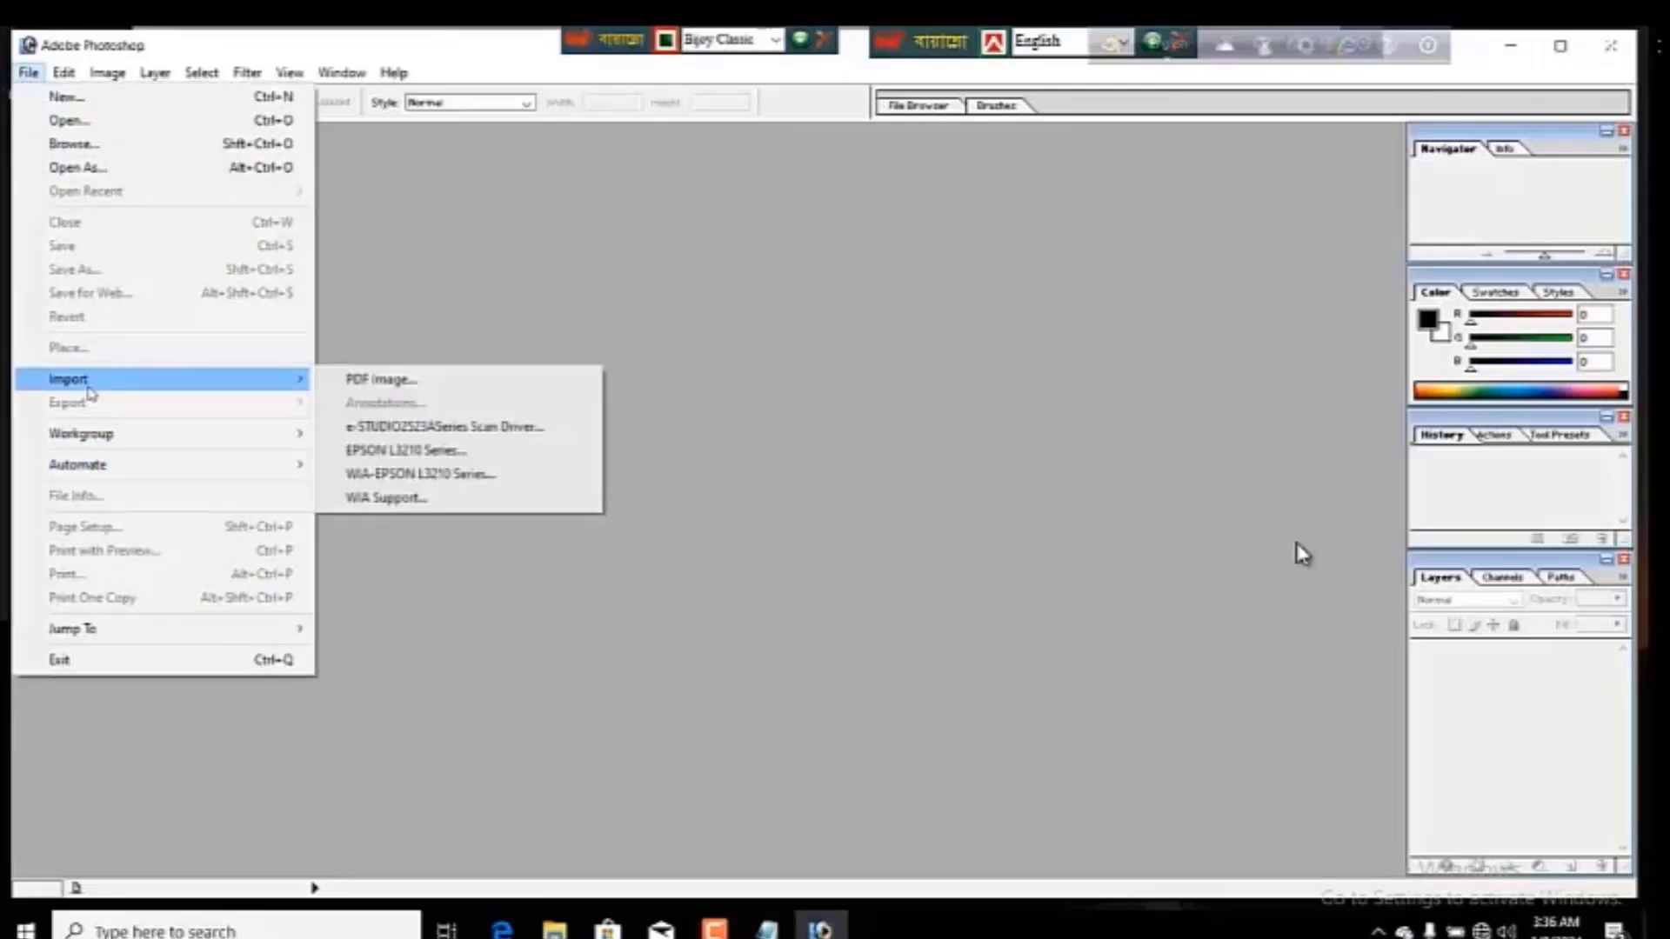
mouse_move(240, 383)
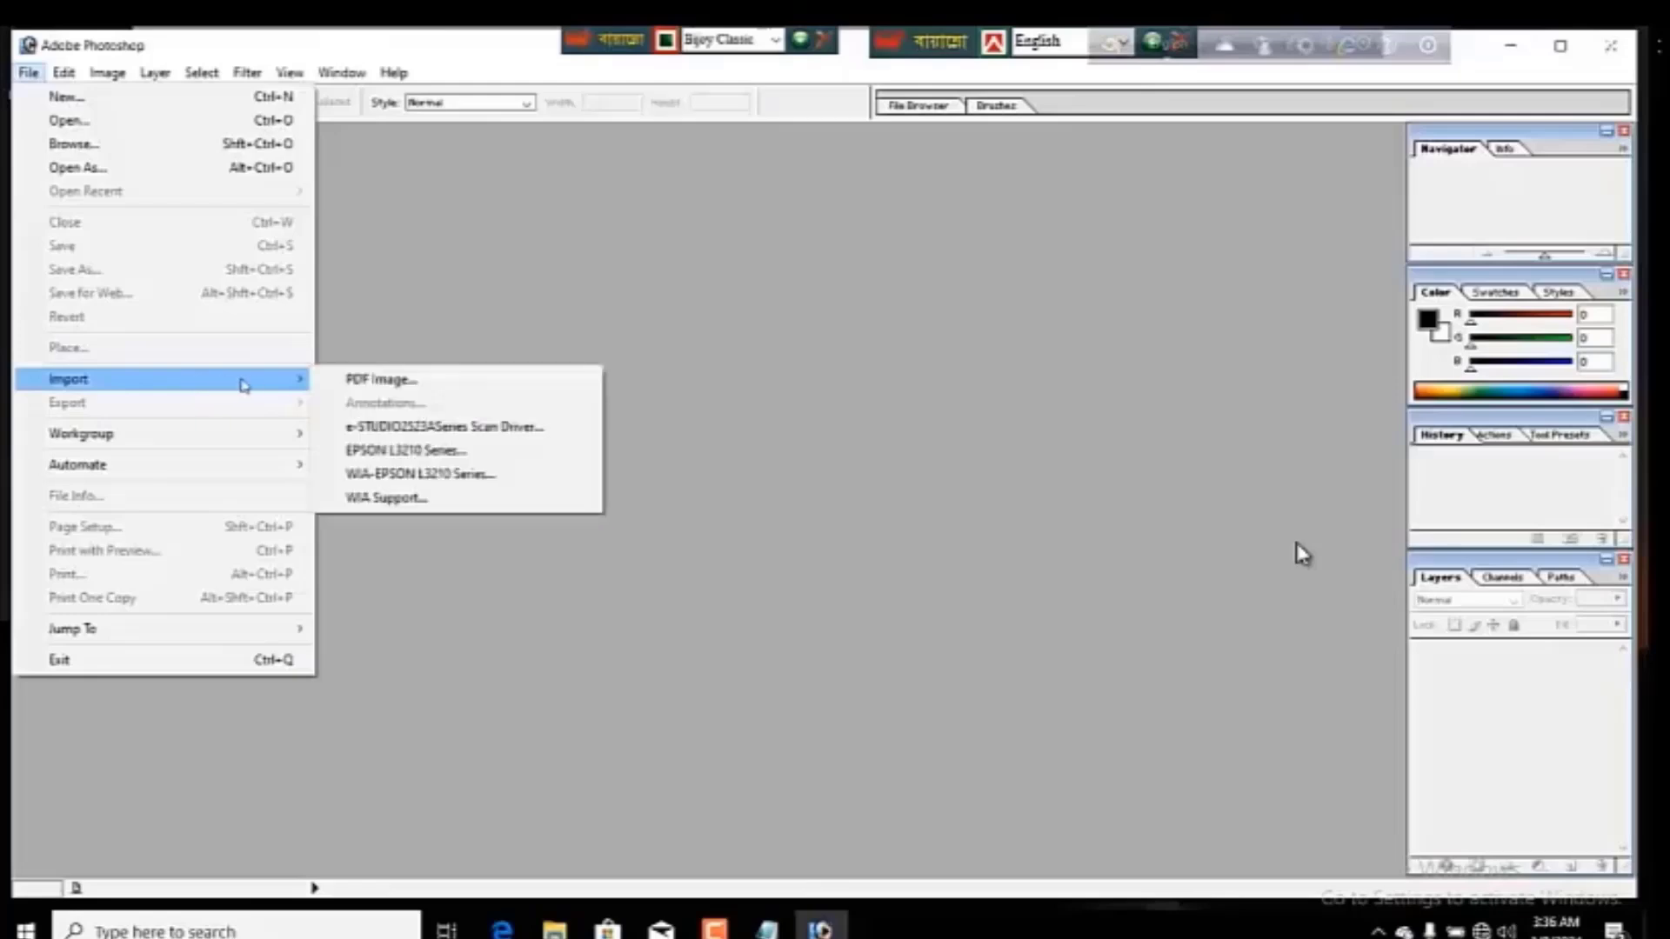
left_click(385, 426)
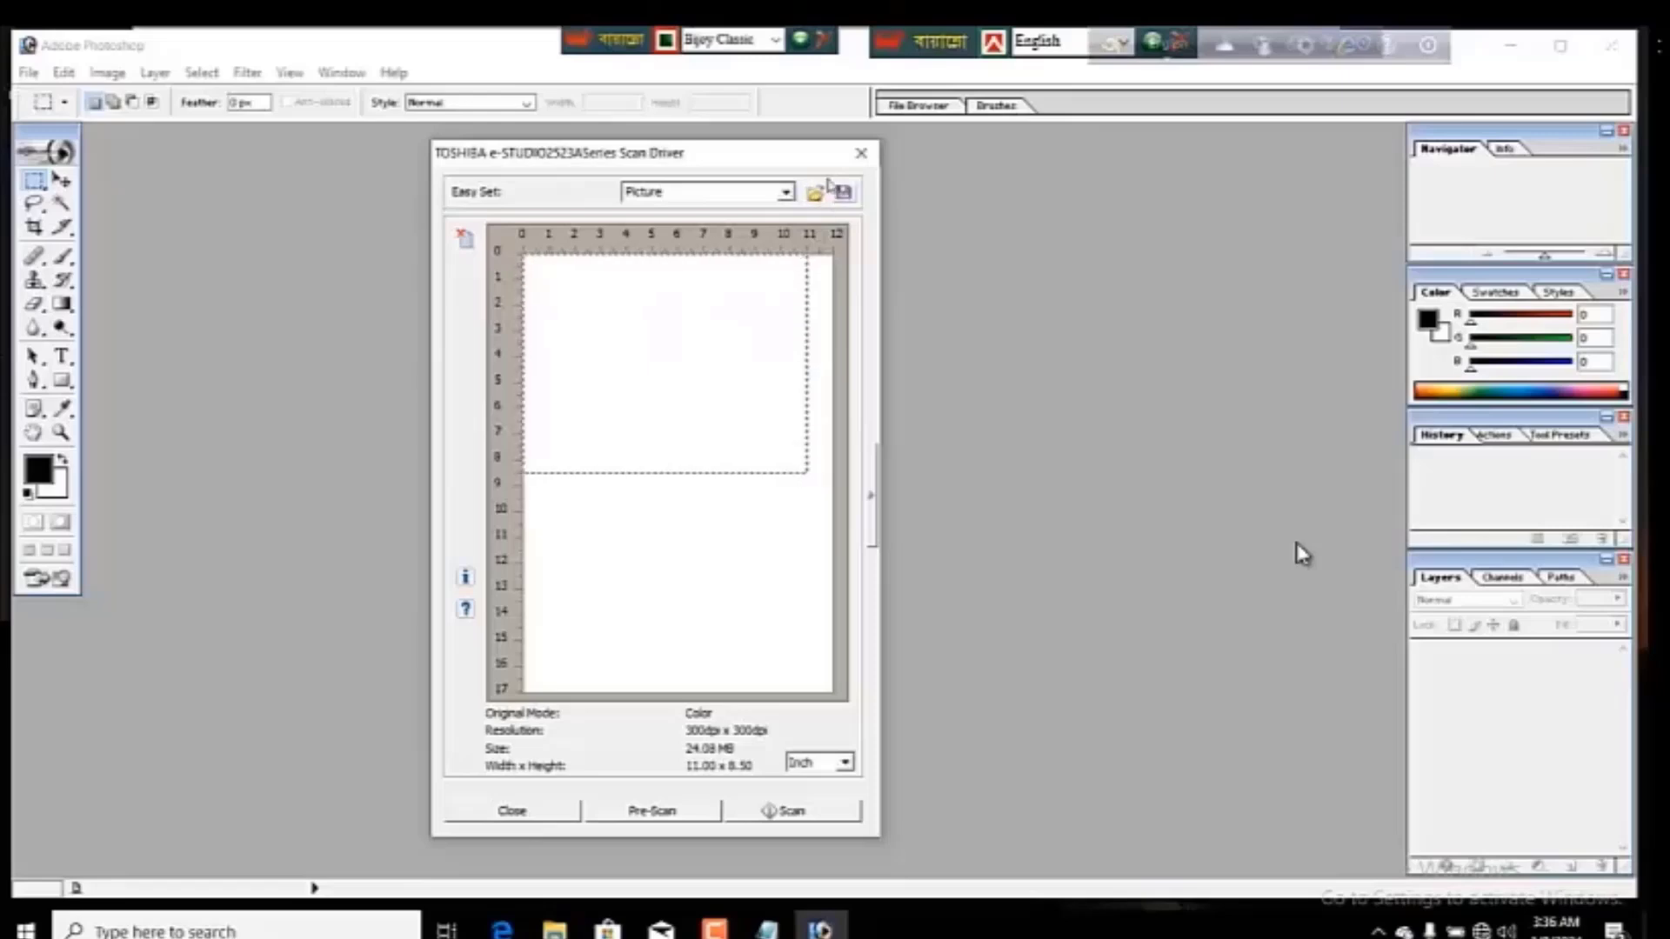
left_click_drag(779, 159, 889, 177)
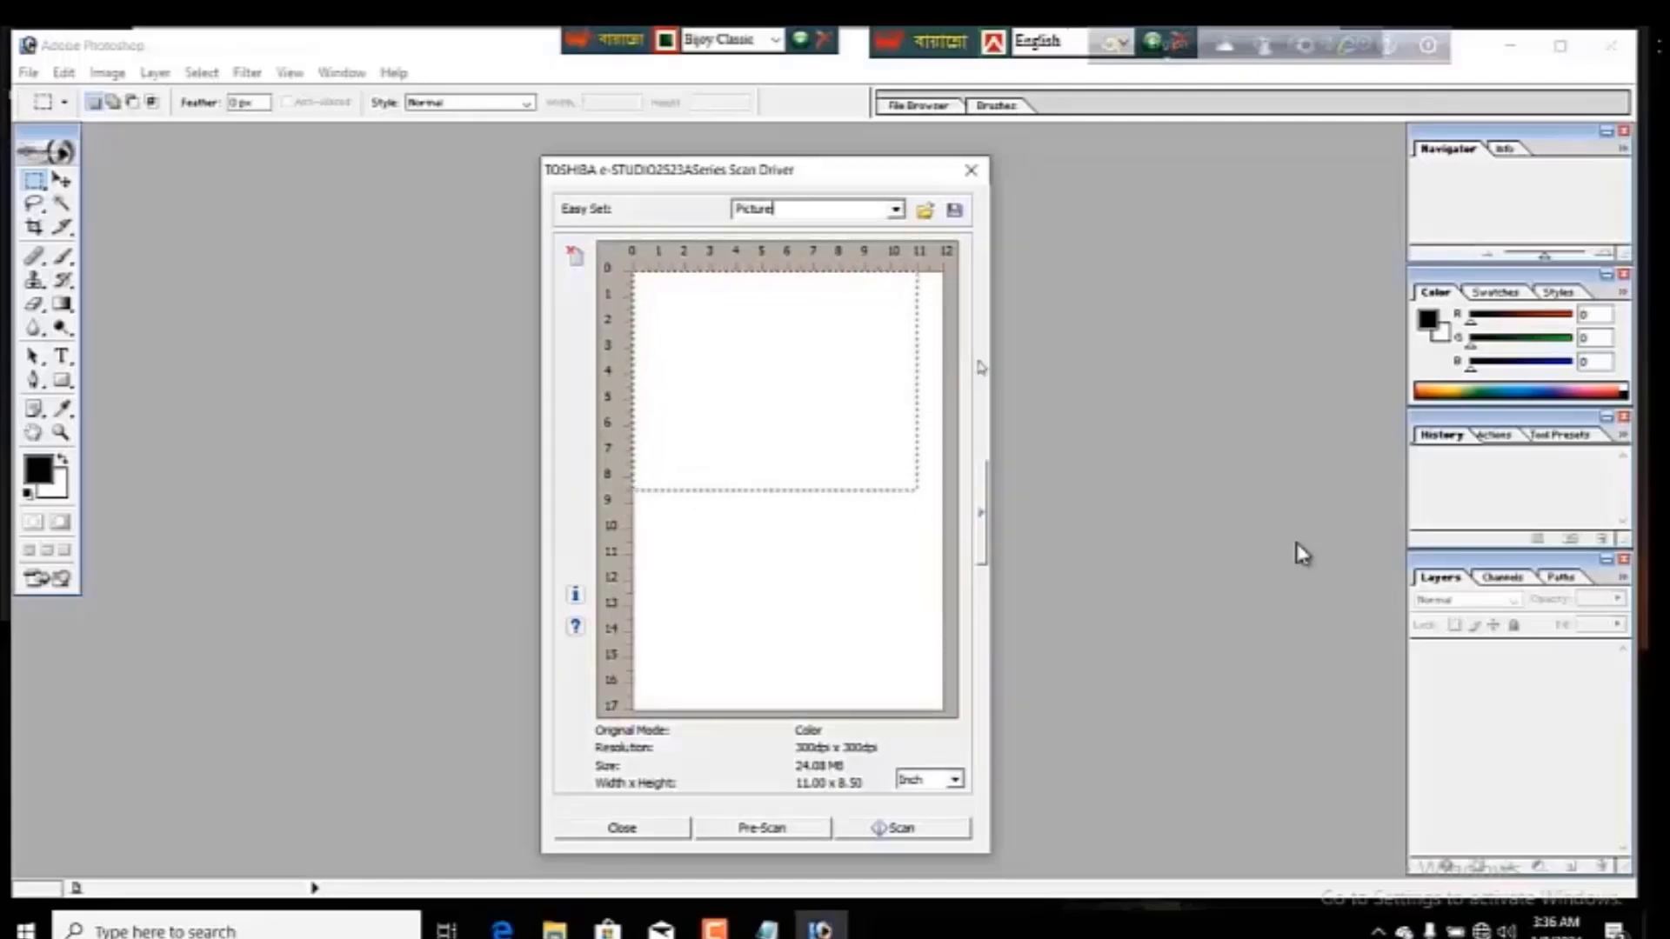
left_click(981, 513)
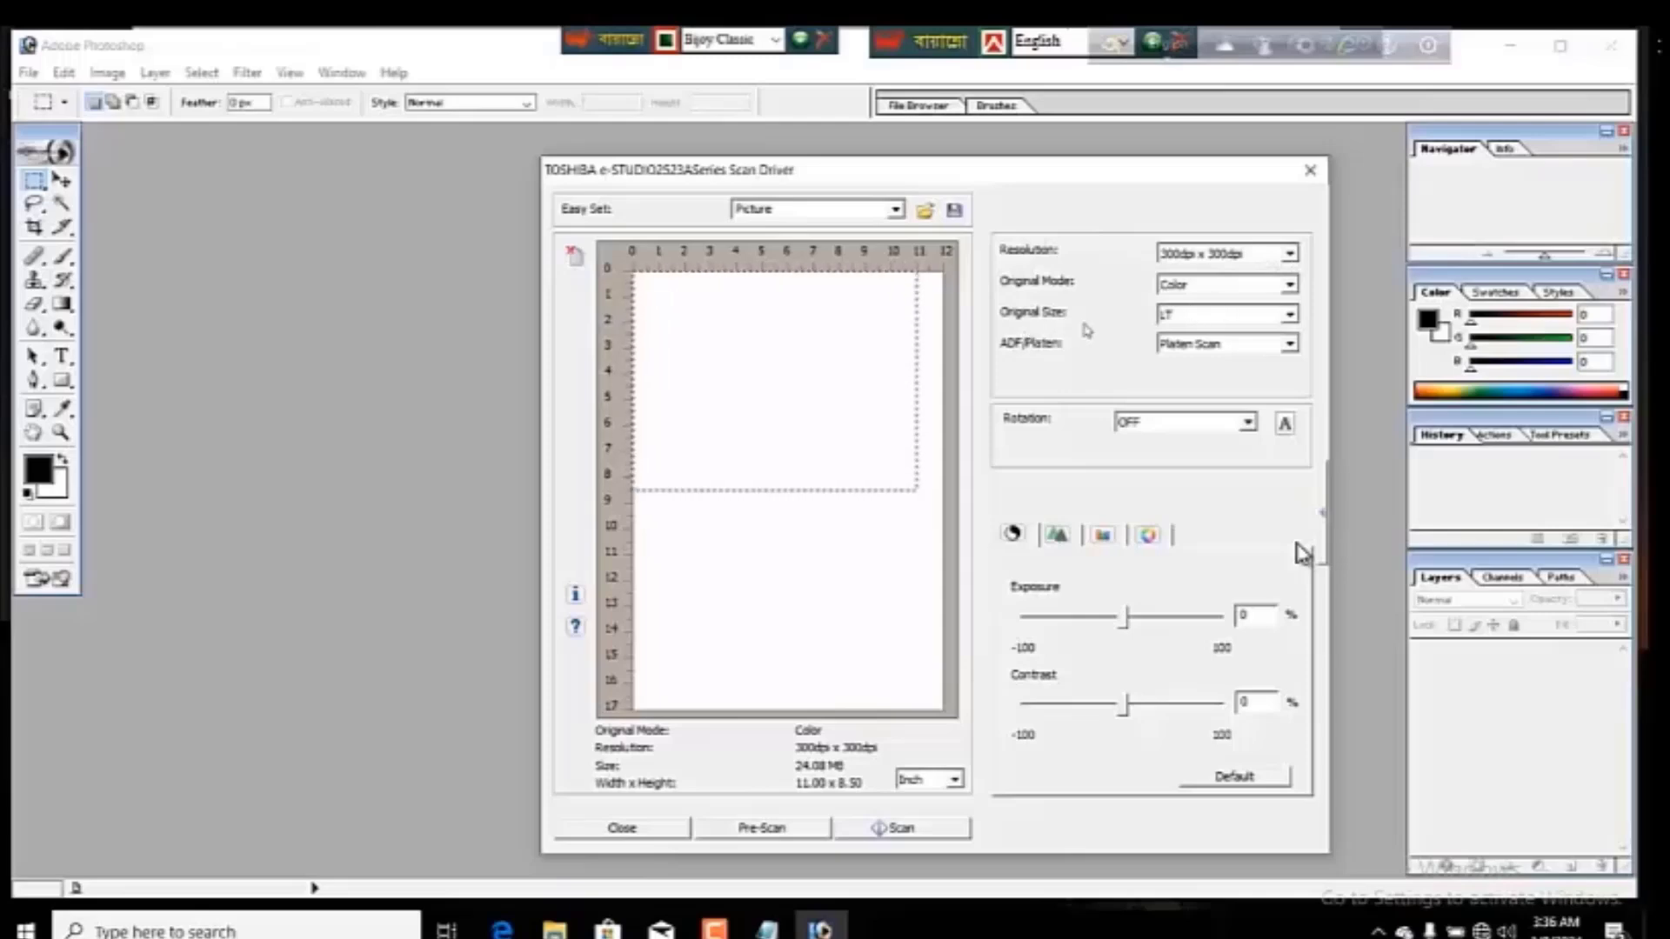
- Try the LD and LG original sizes for the scan, and set the original size to COMP
left_click(1288, 315)
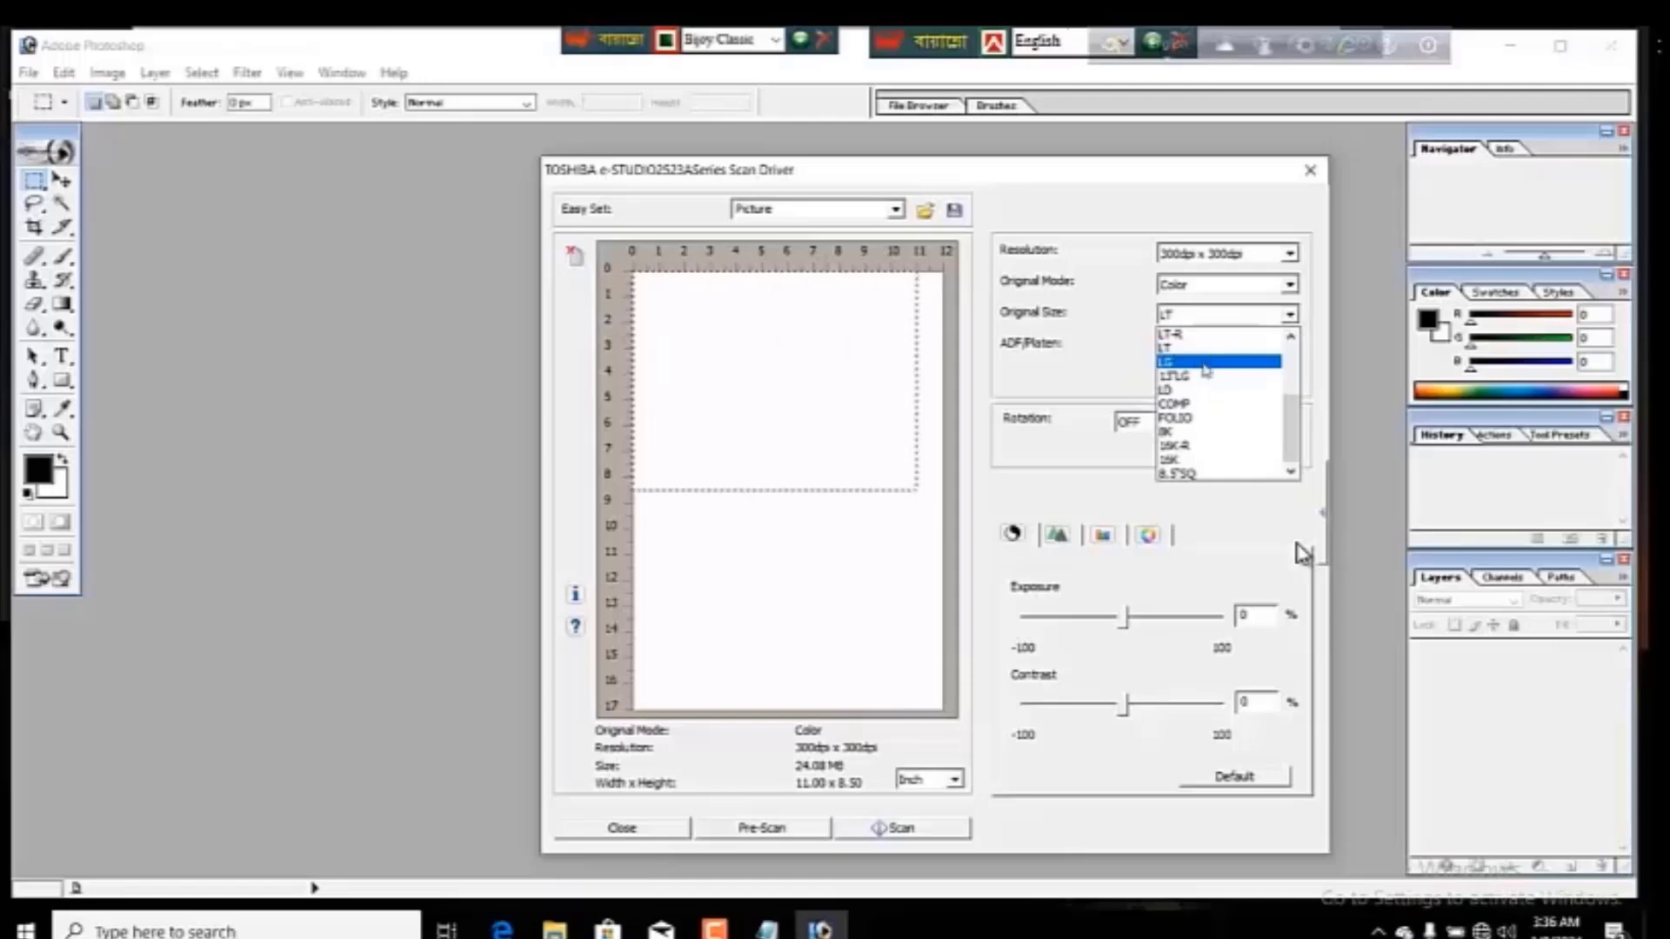
left_click(1184, 391)
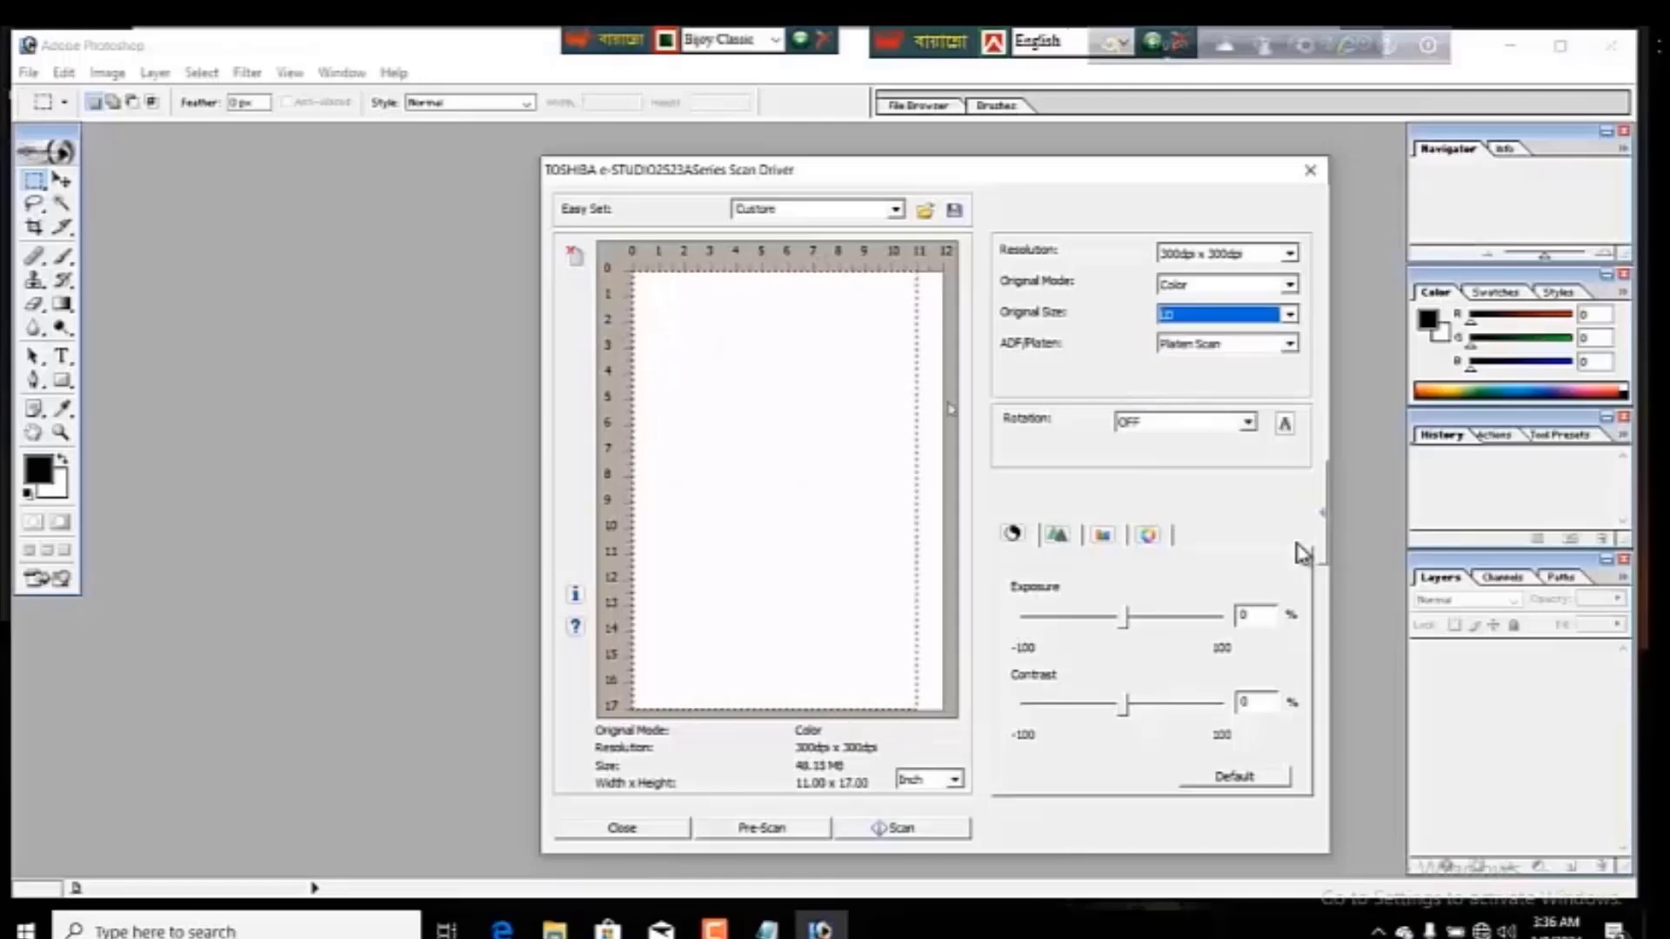
scroll(1281, 323, "down", 1)
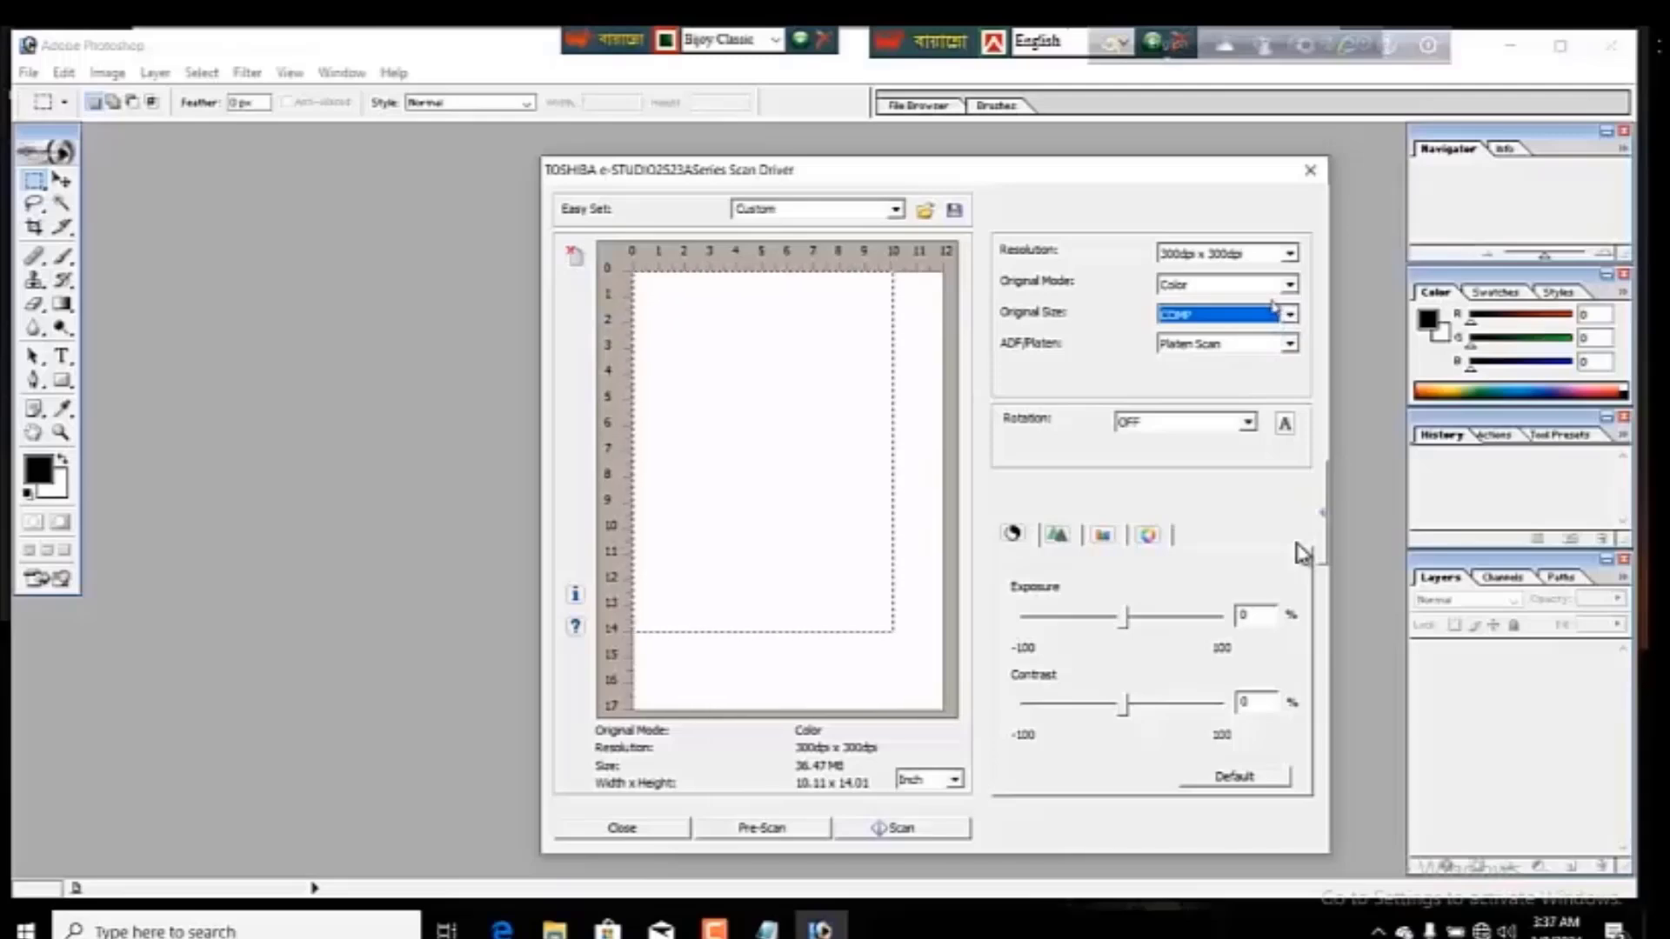
left_click(1289, 314)
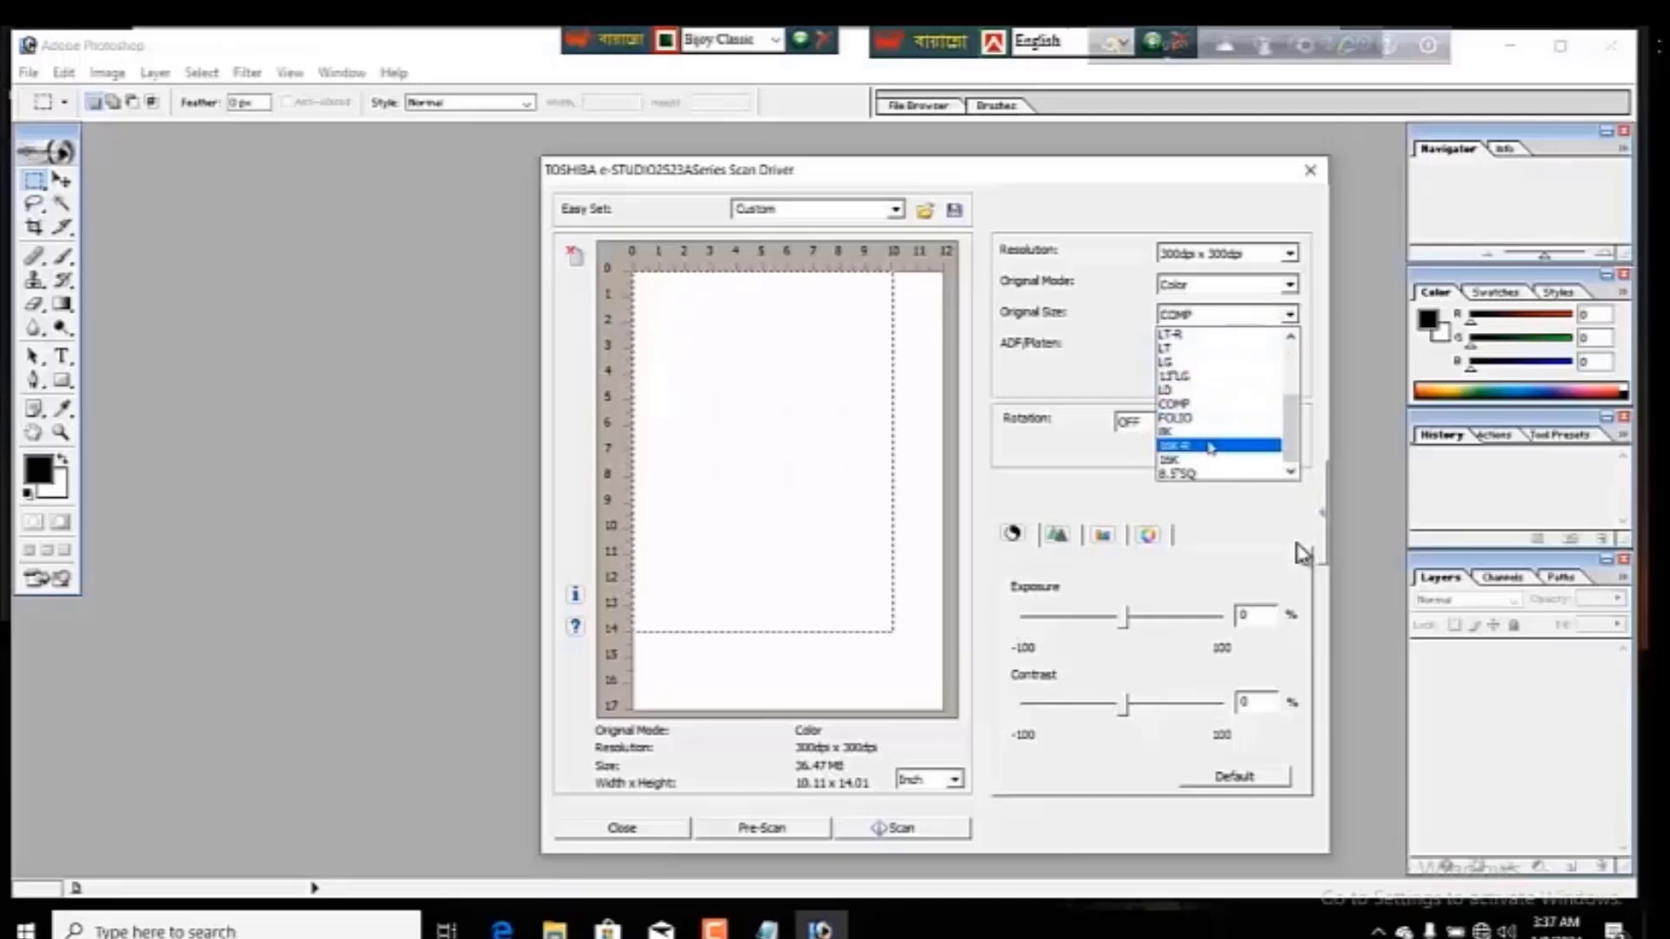
left_click(1175, 362)
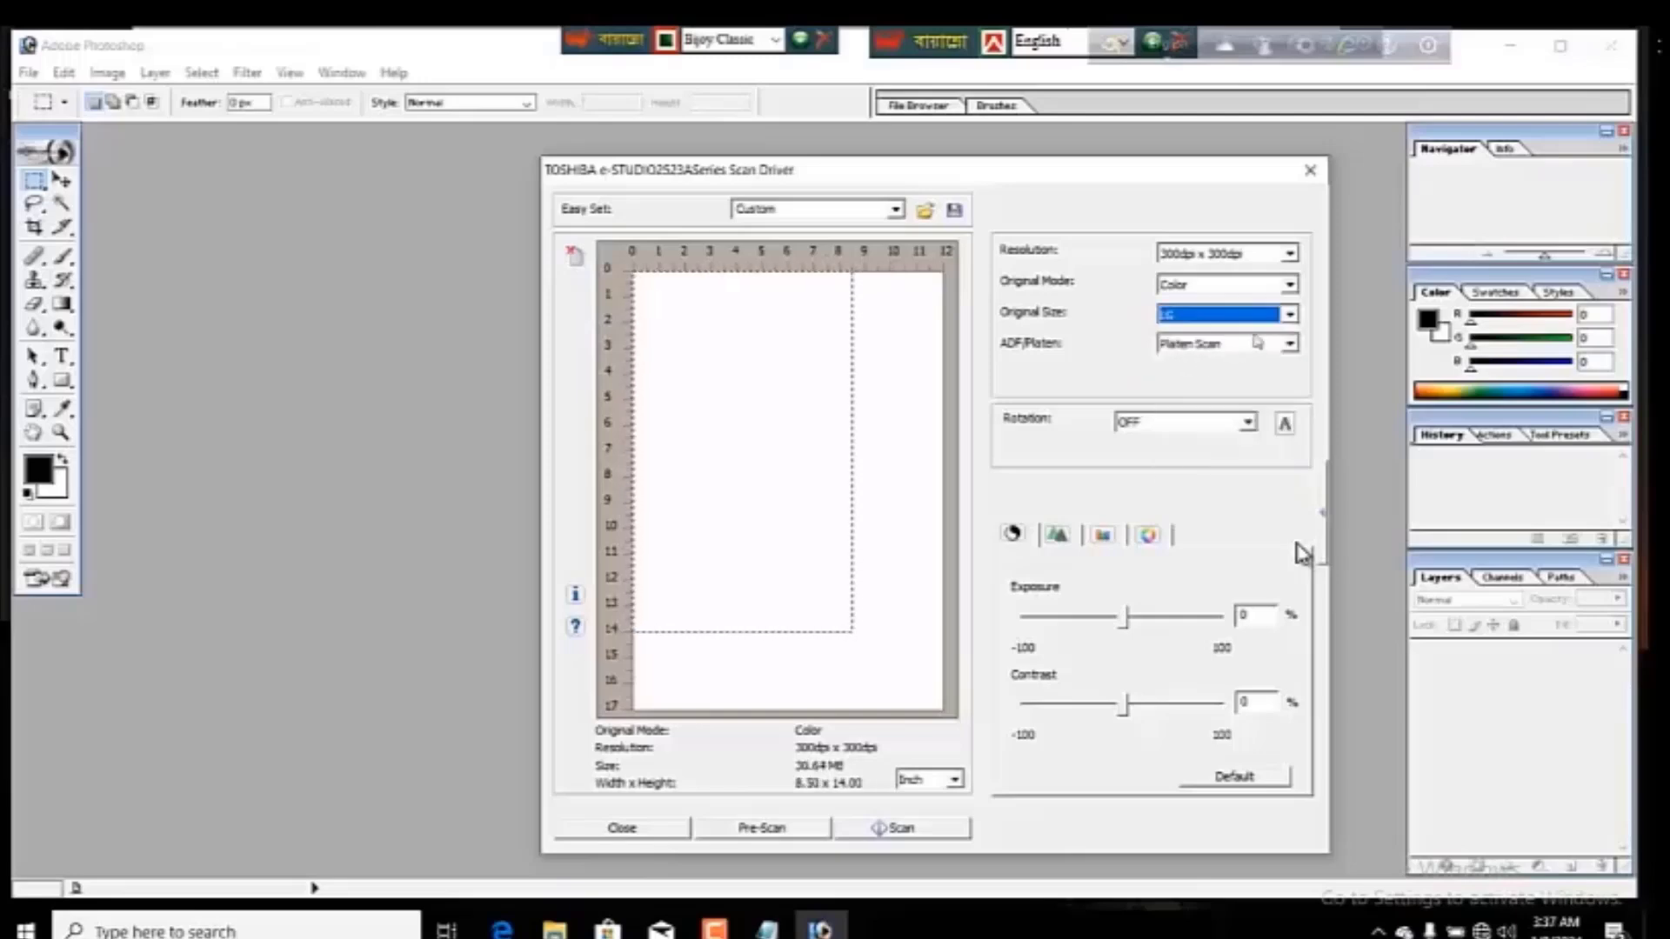
left_click(1288, 315)
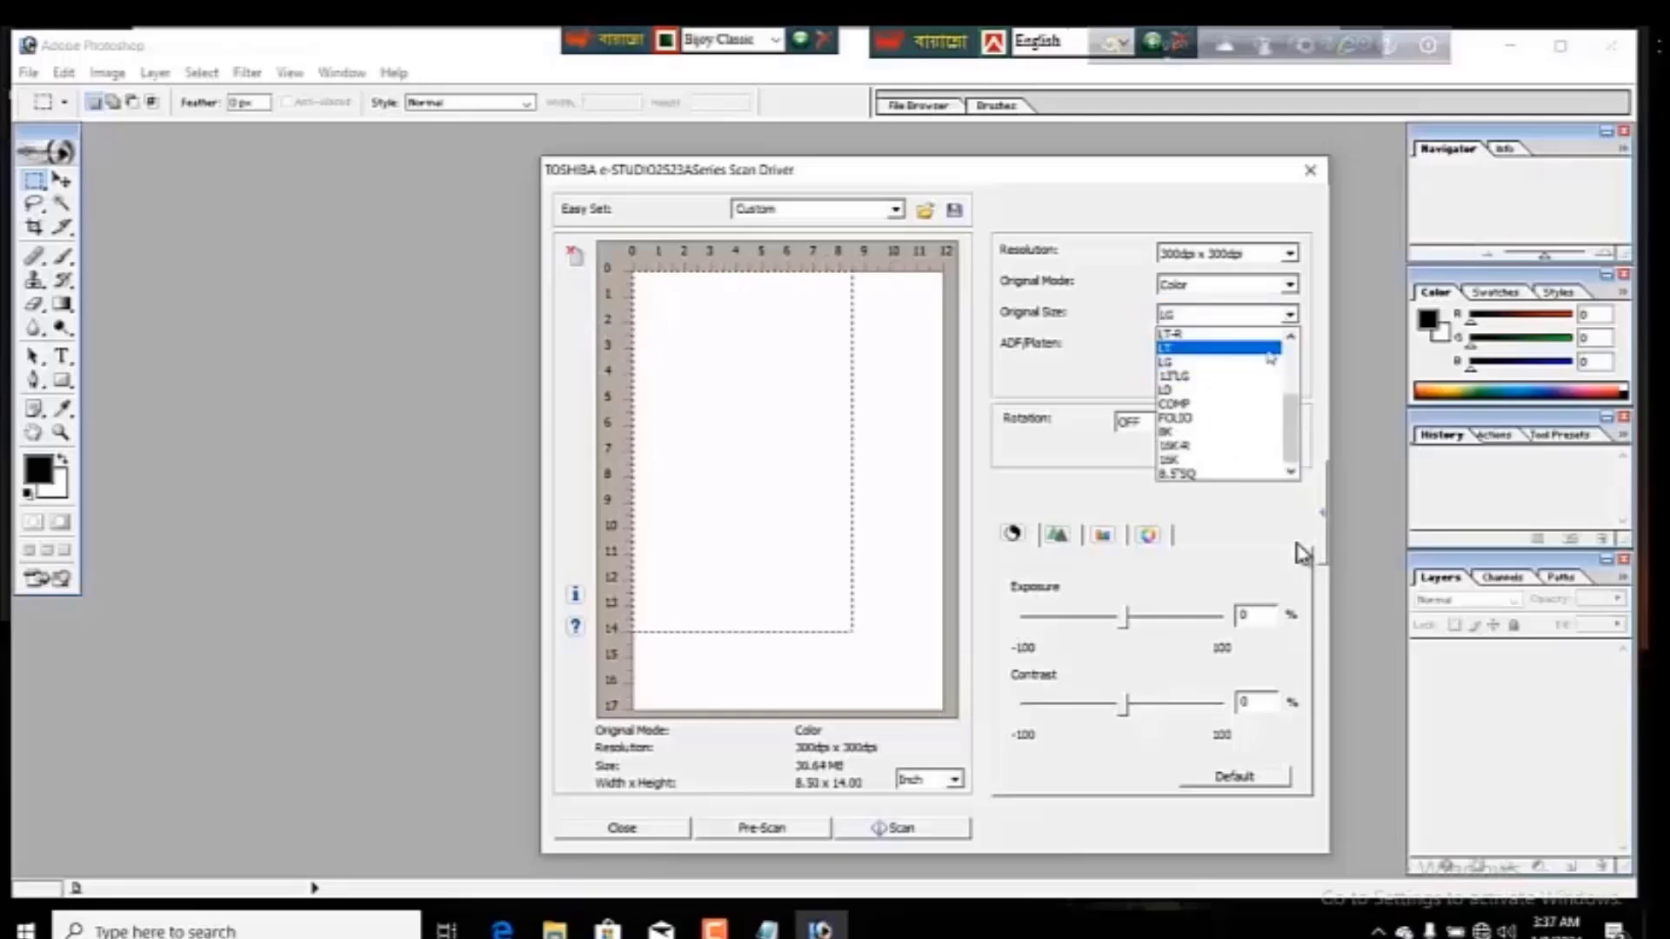
left_click(1193, 404)
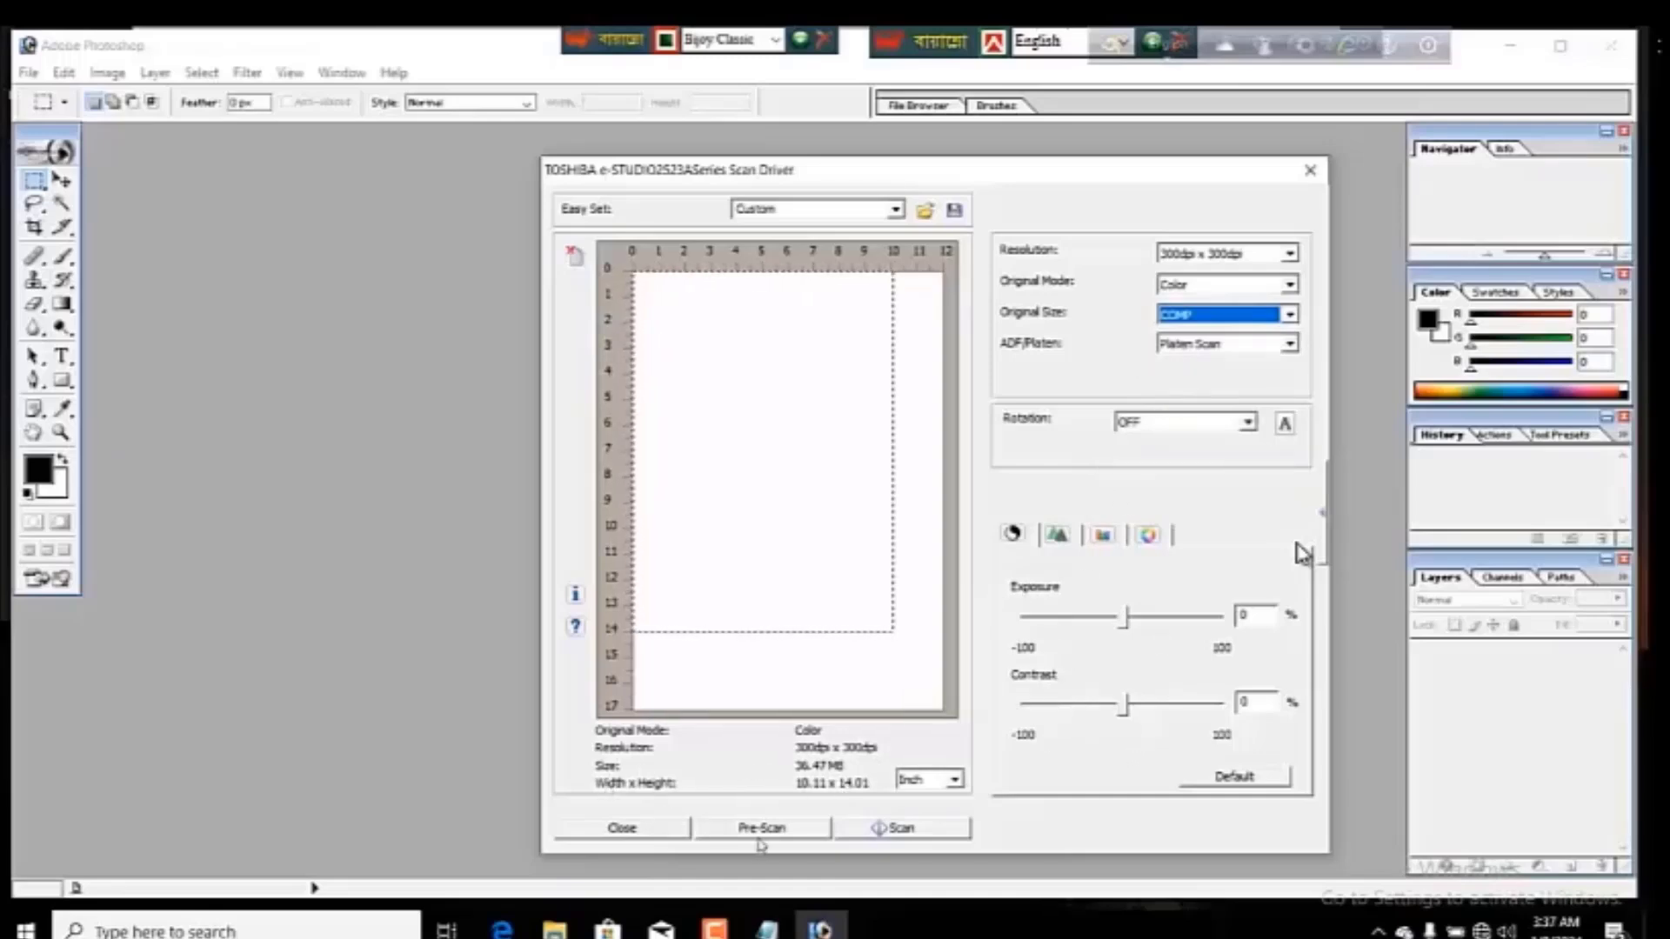
- Scan the page into a new image and close the scan driver, moving the image window toward the middle of the workspace
left_click(895, 830)
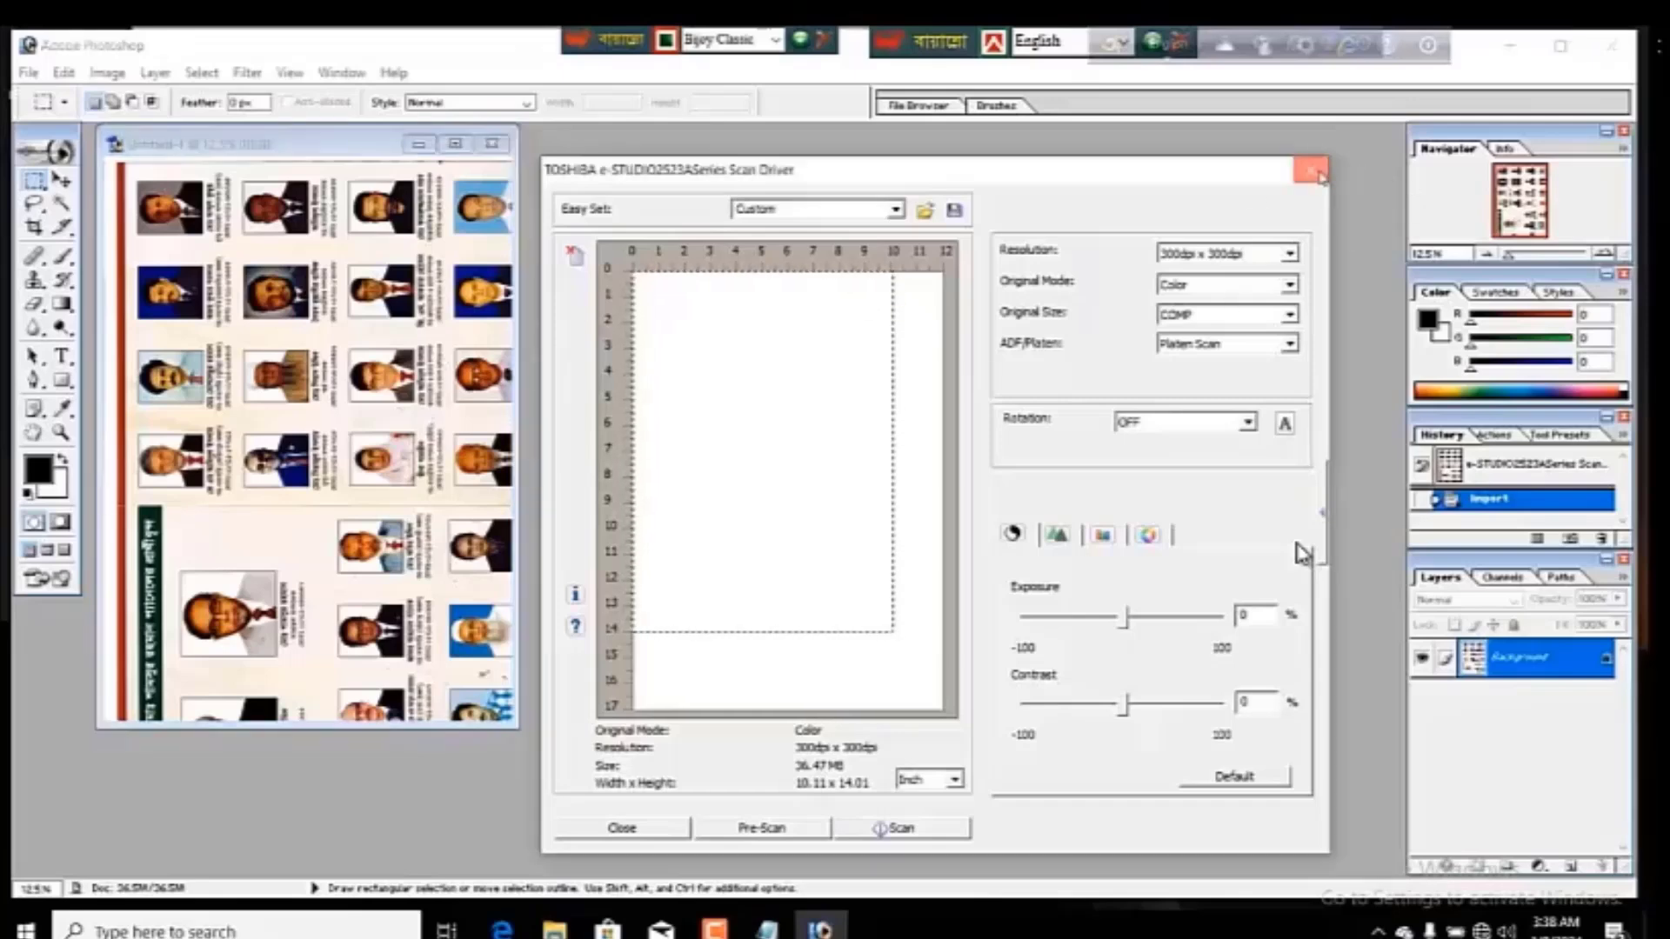
key("Escape")
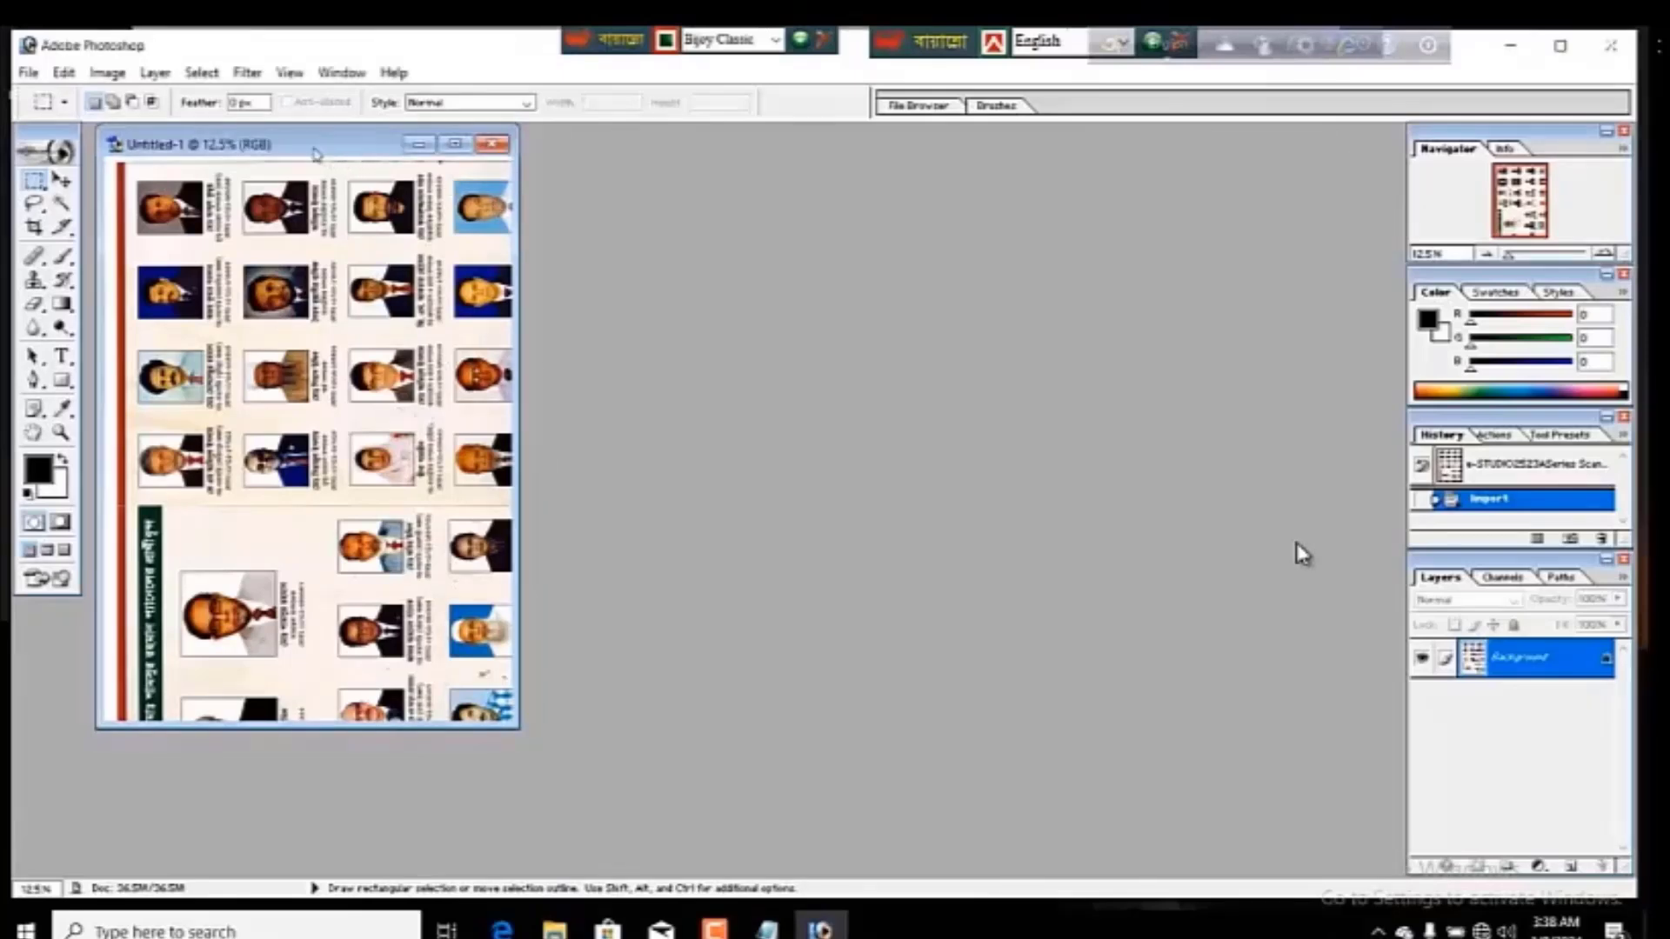
left_click_drag(311, 148, 674, 174)
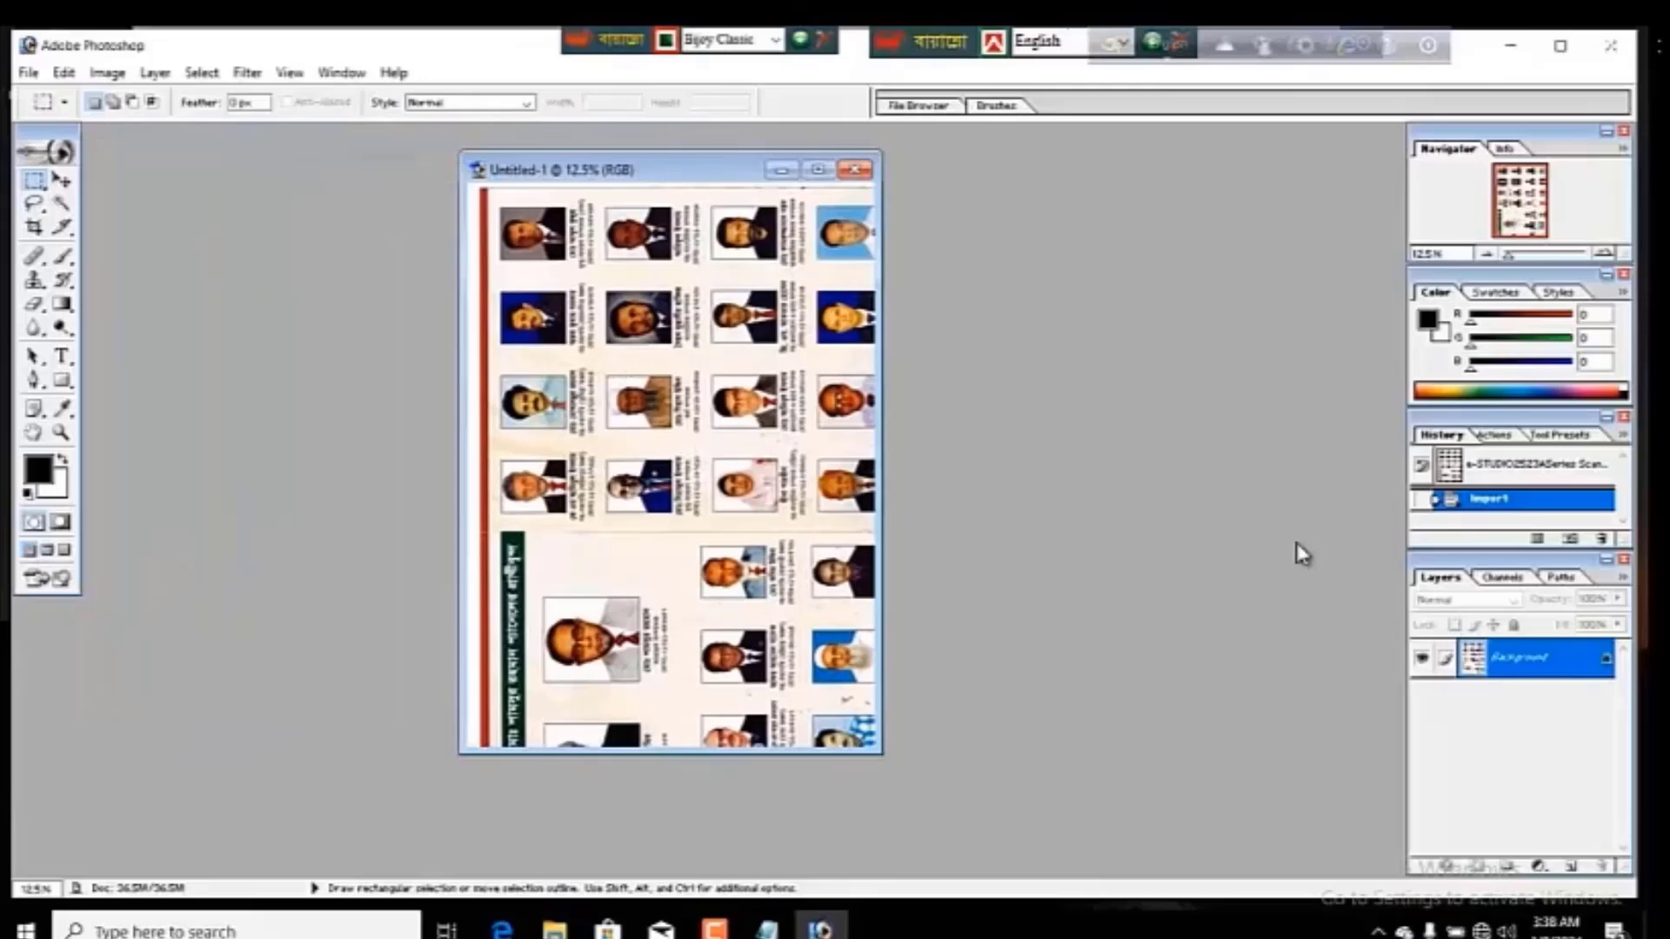
- Start saving the scanned image under a new file and choose the JPEG format
left_click(34, 74)
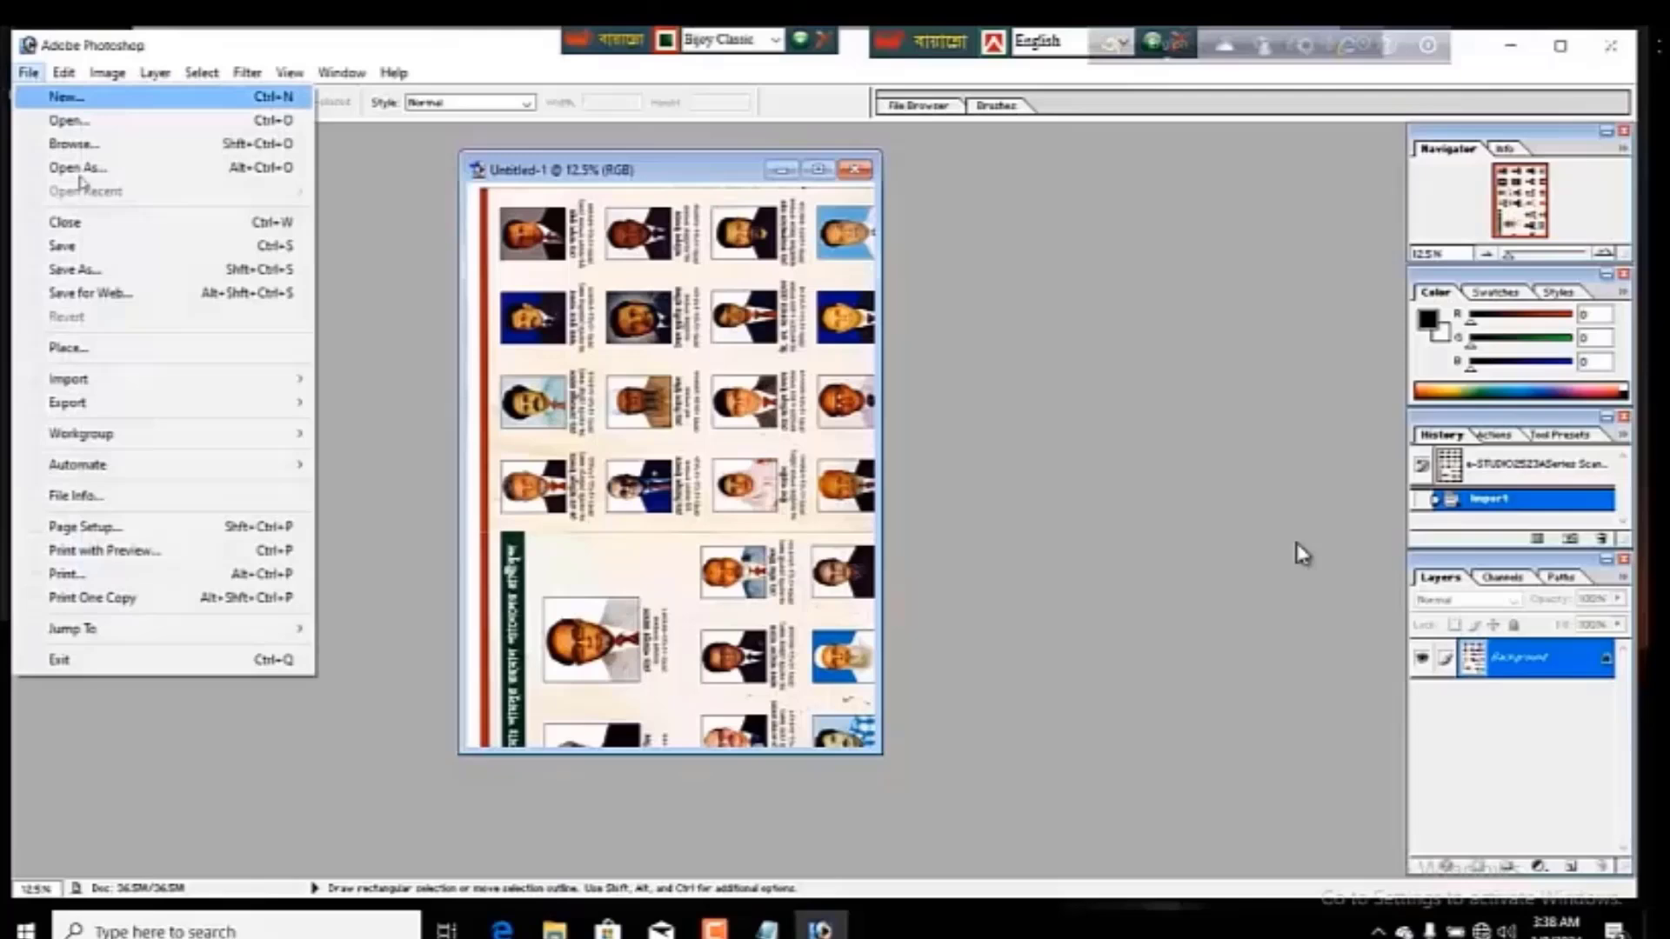
left_click(119, 272)
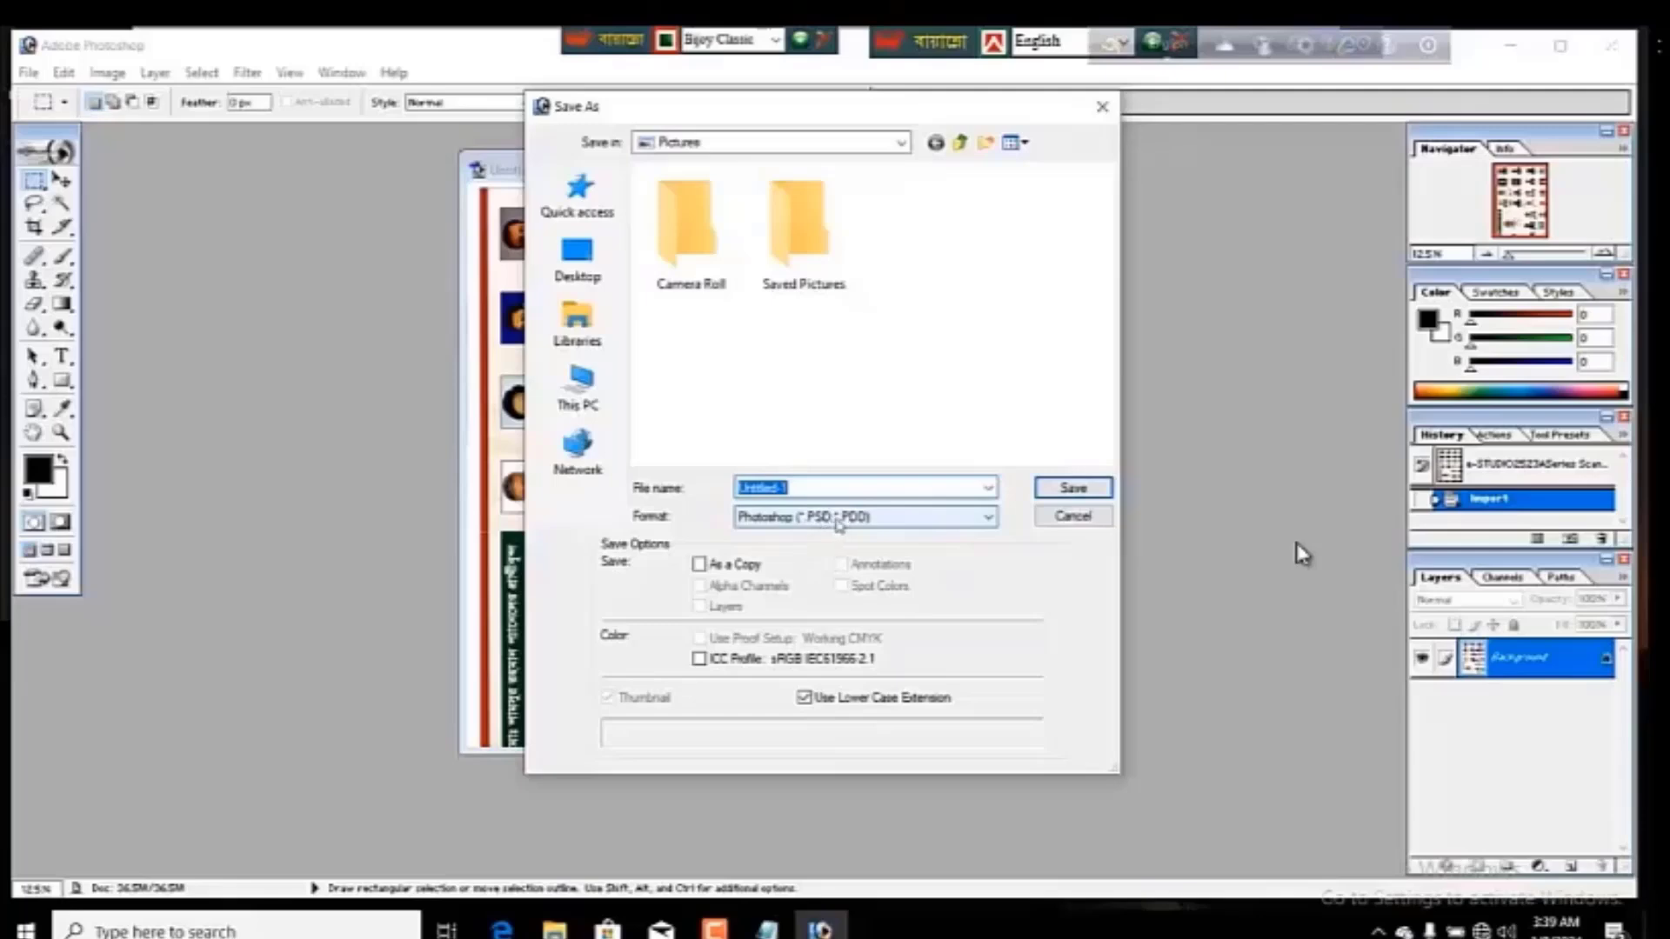
left_click(835, 521)
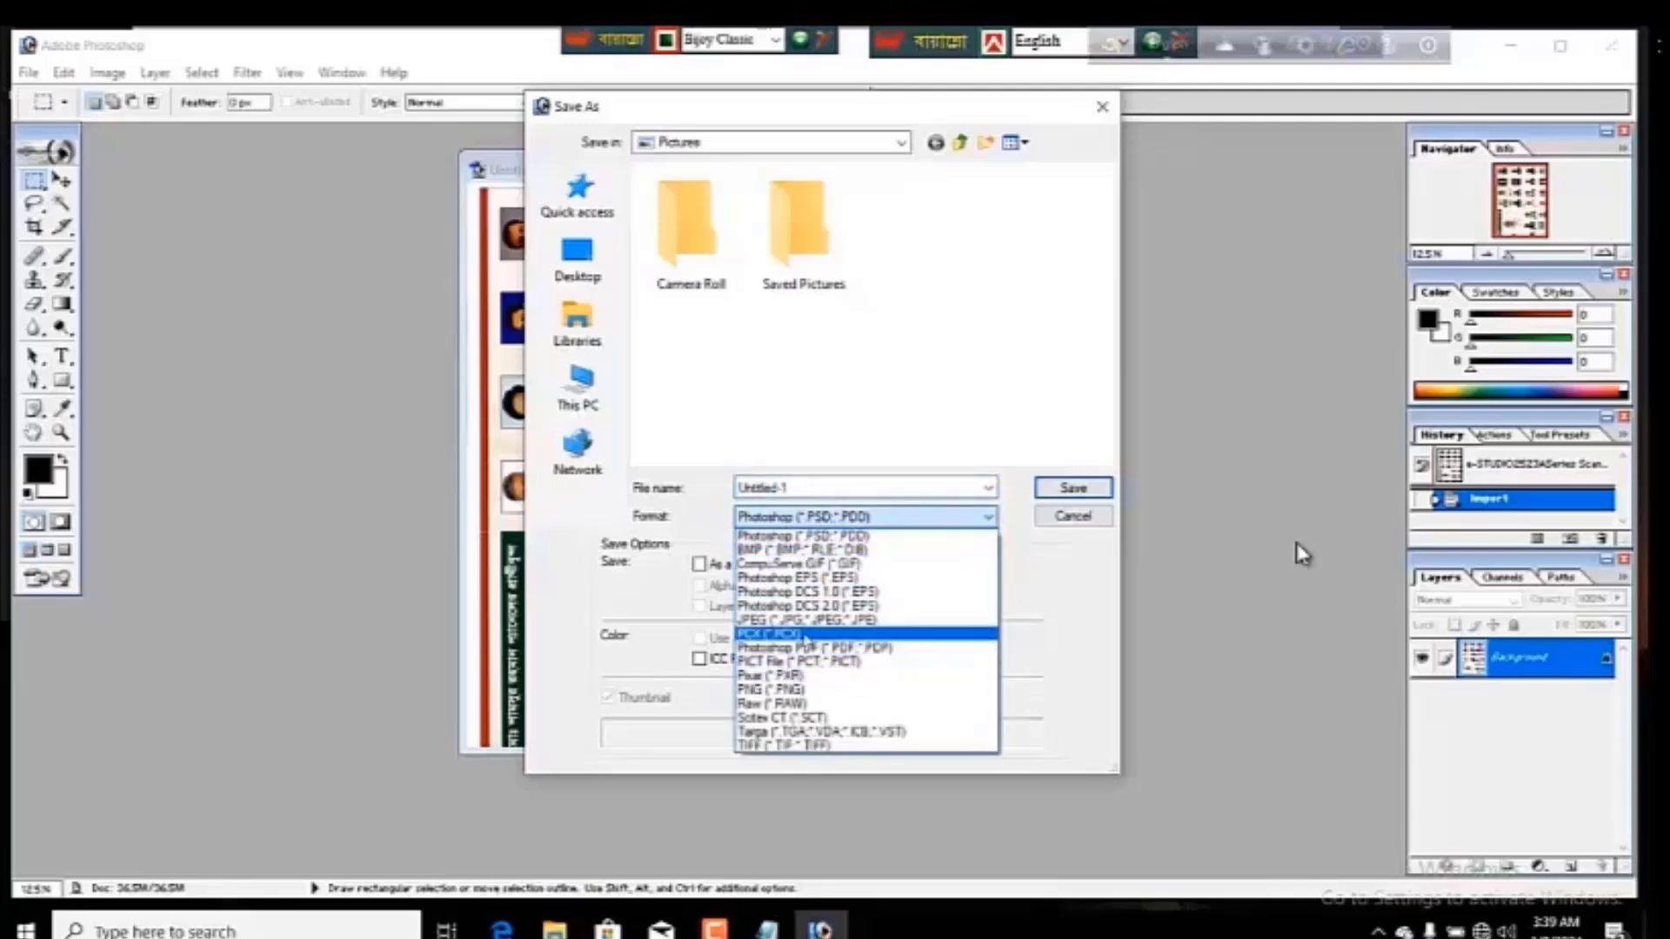
left_click(806, 620)
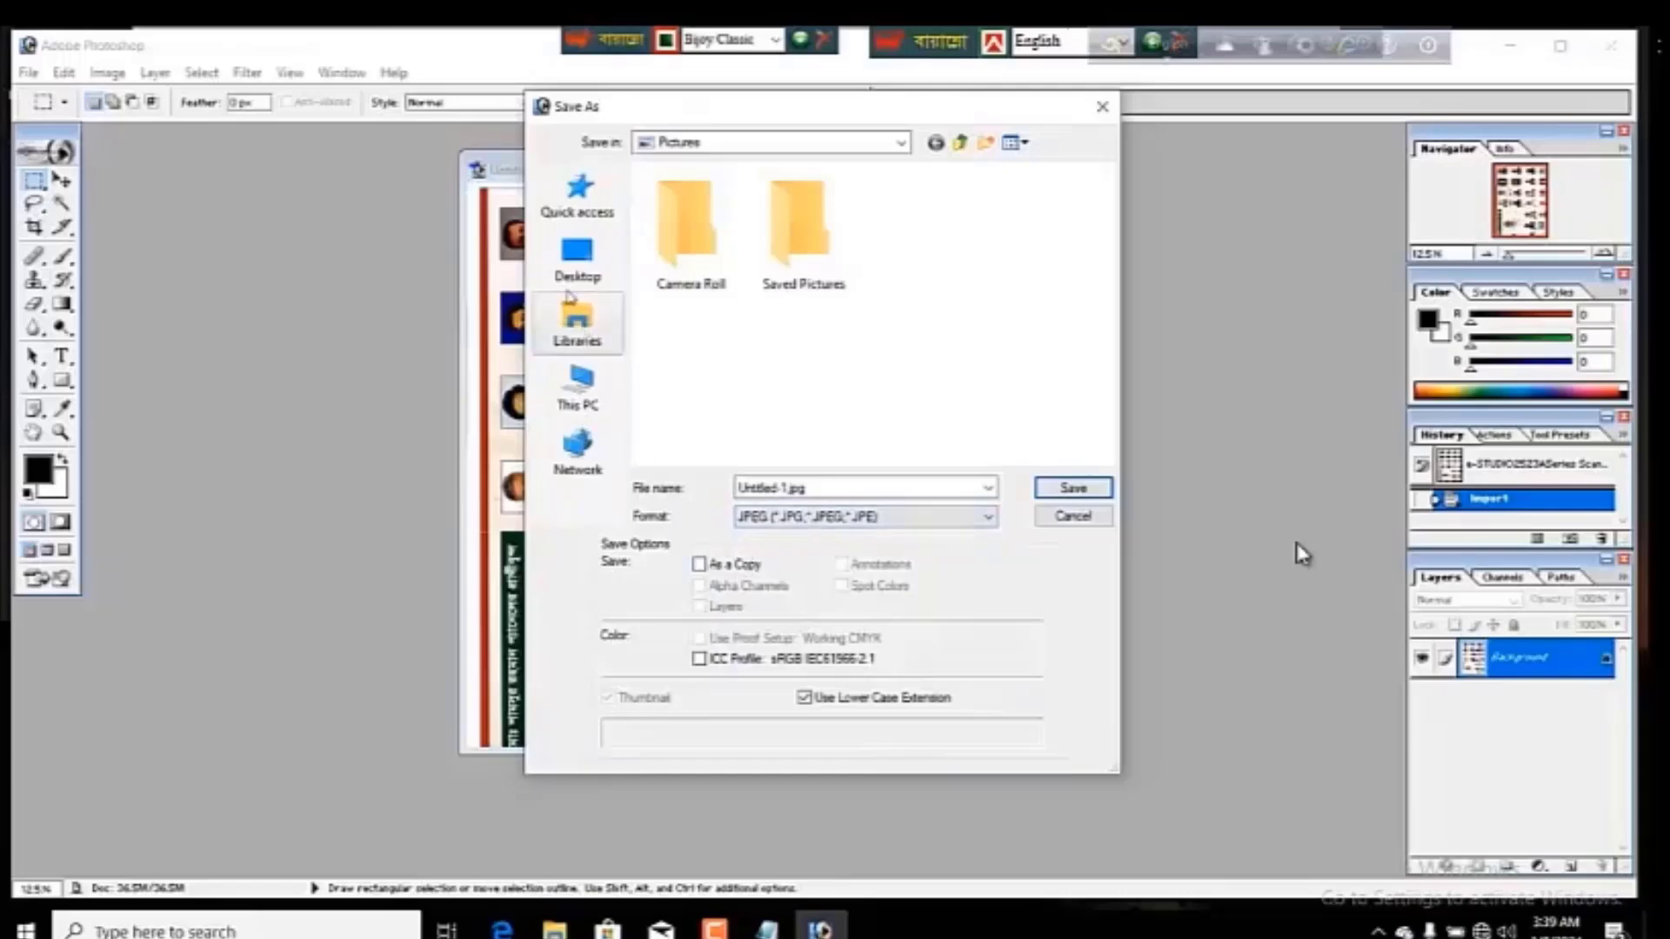
- Create a folder named "photocopy scan" on the Desktop and open it as the save location
left_click(577, 259)
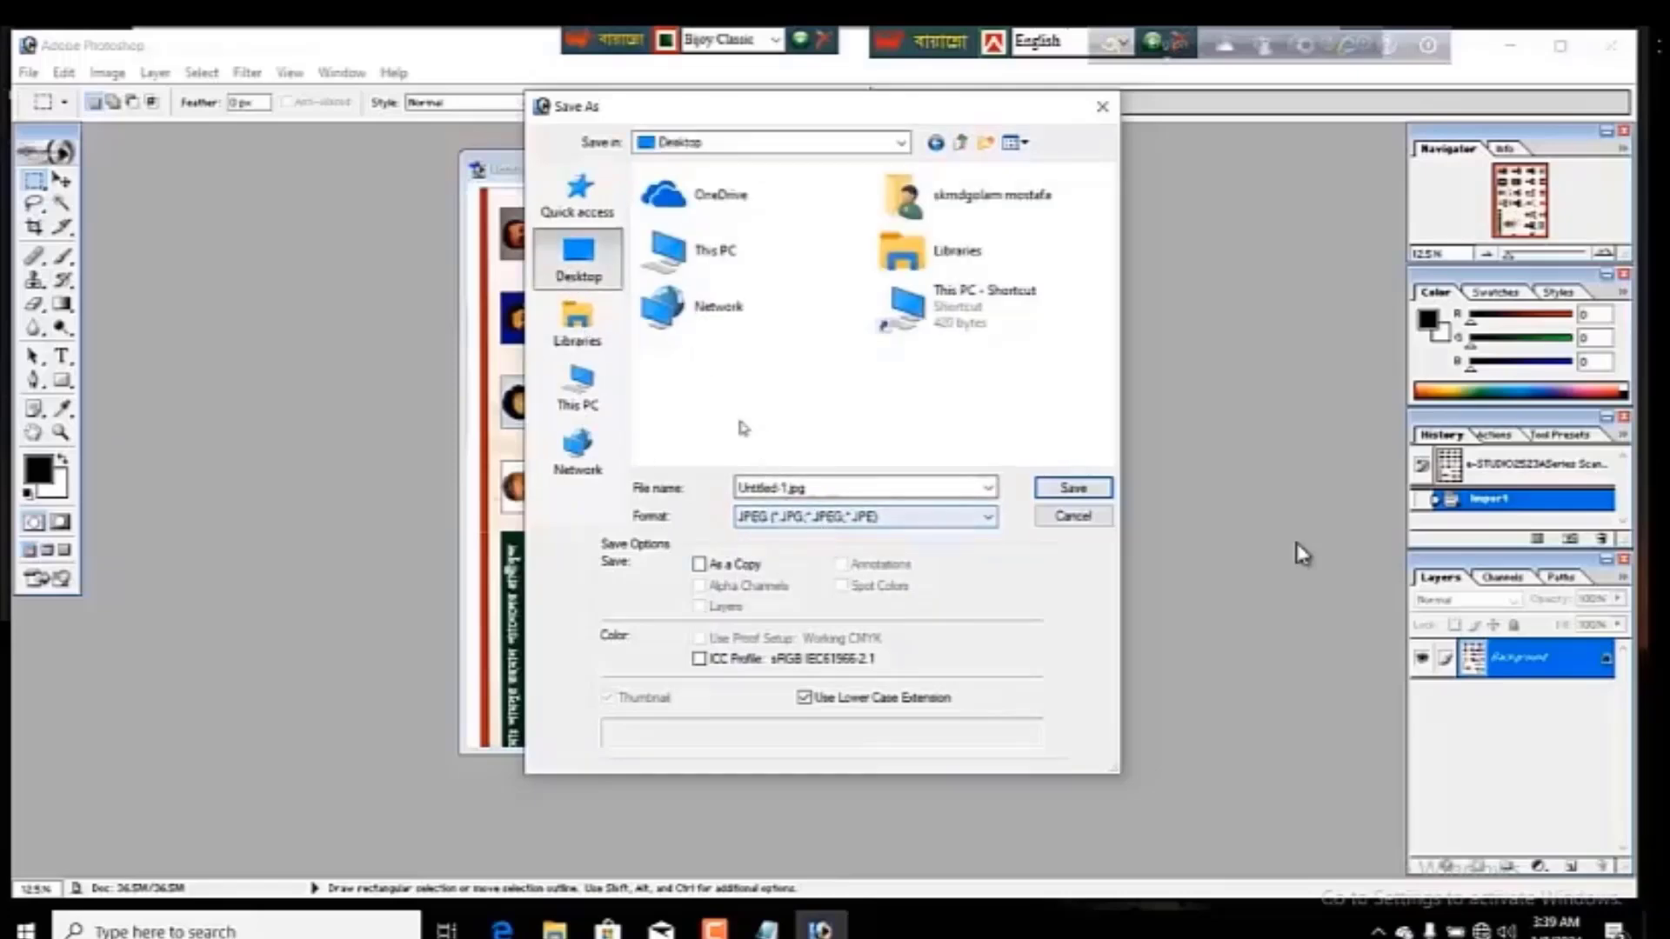
right_click(750, 407)
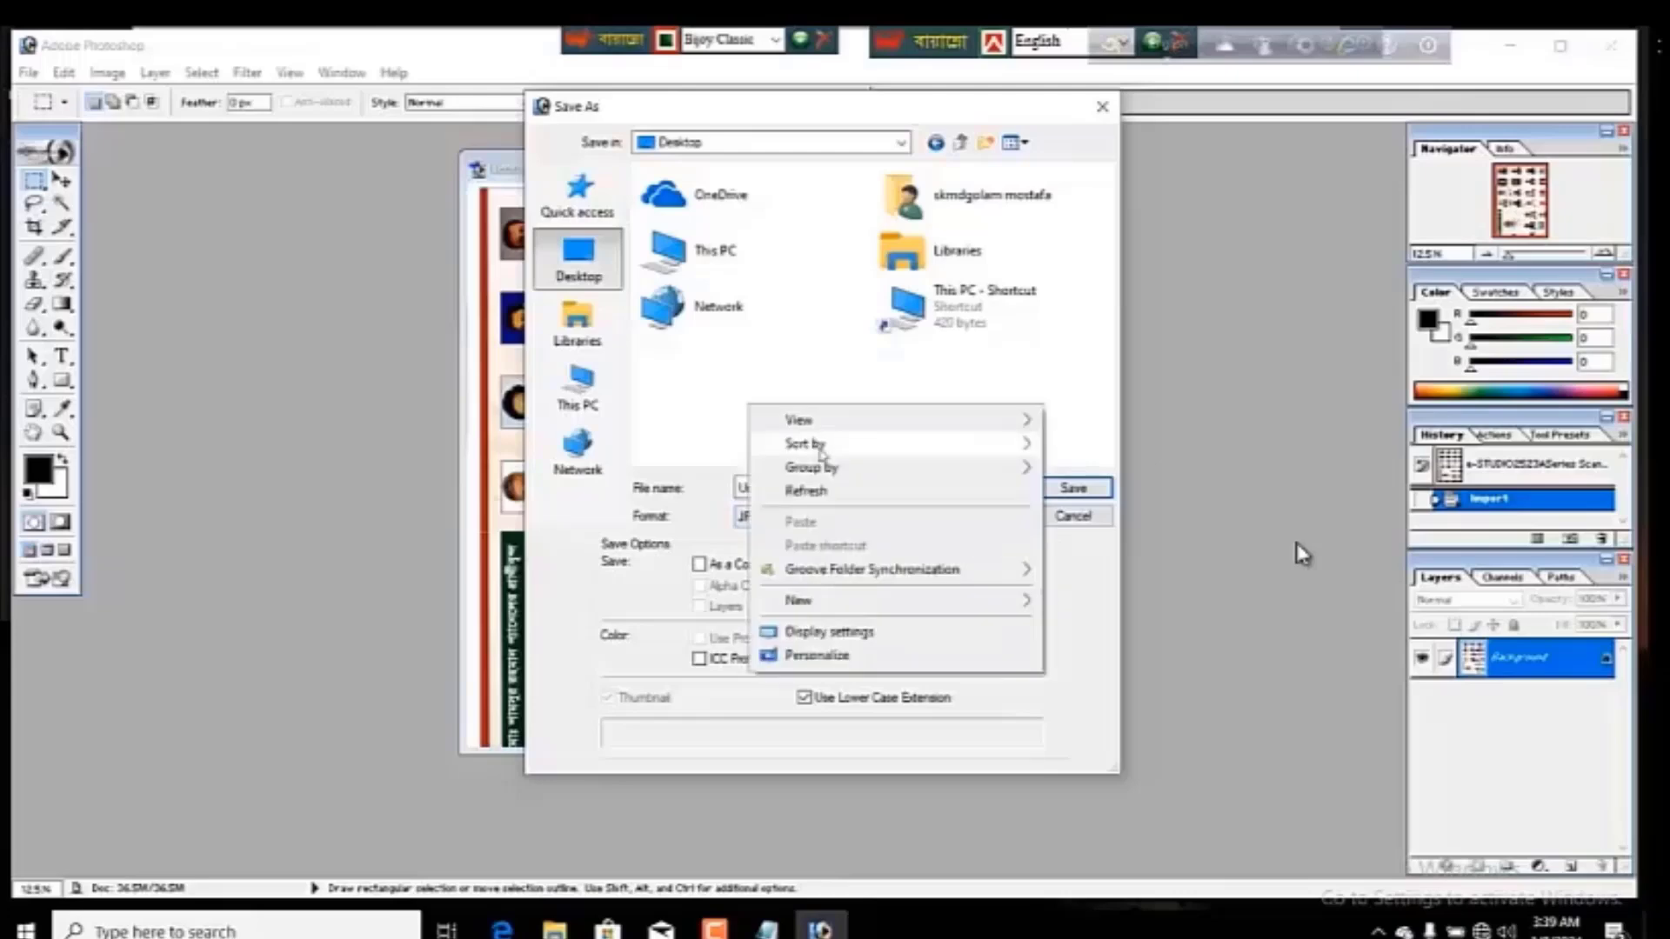
mouse_move(840, 603)
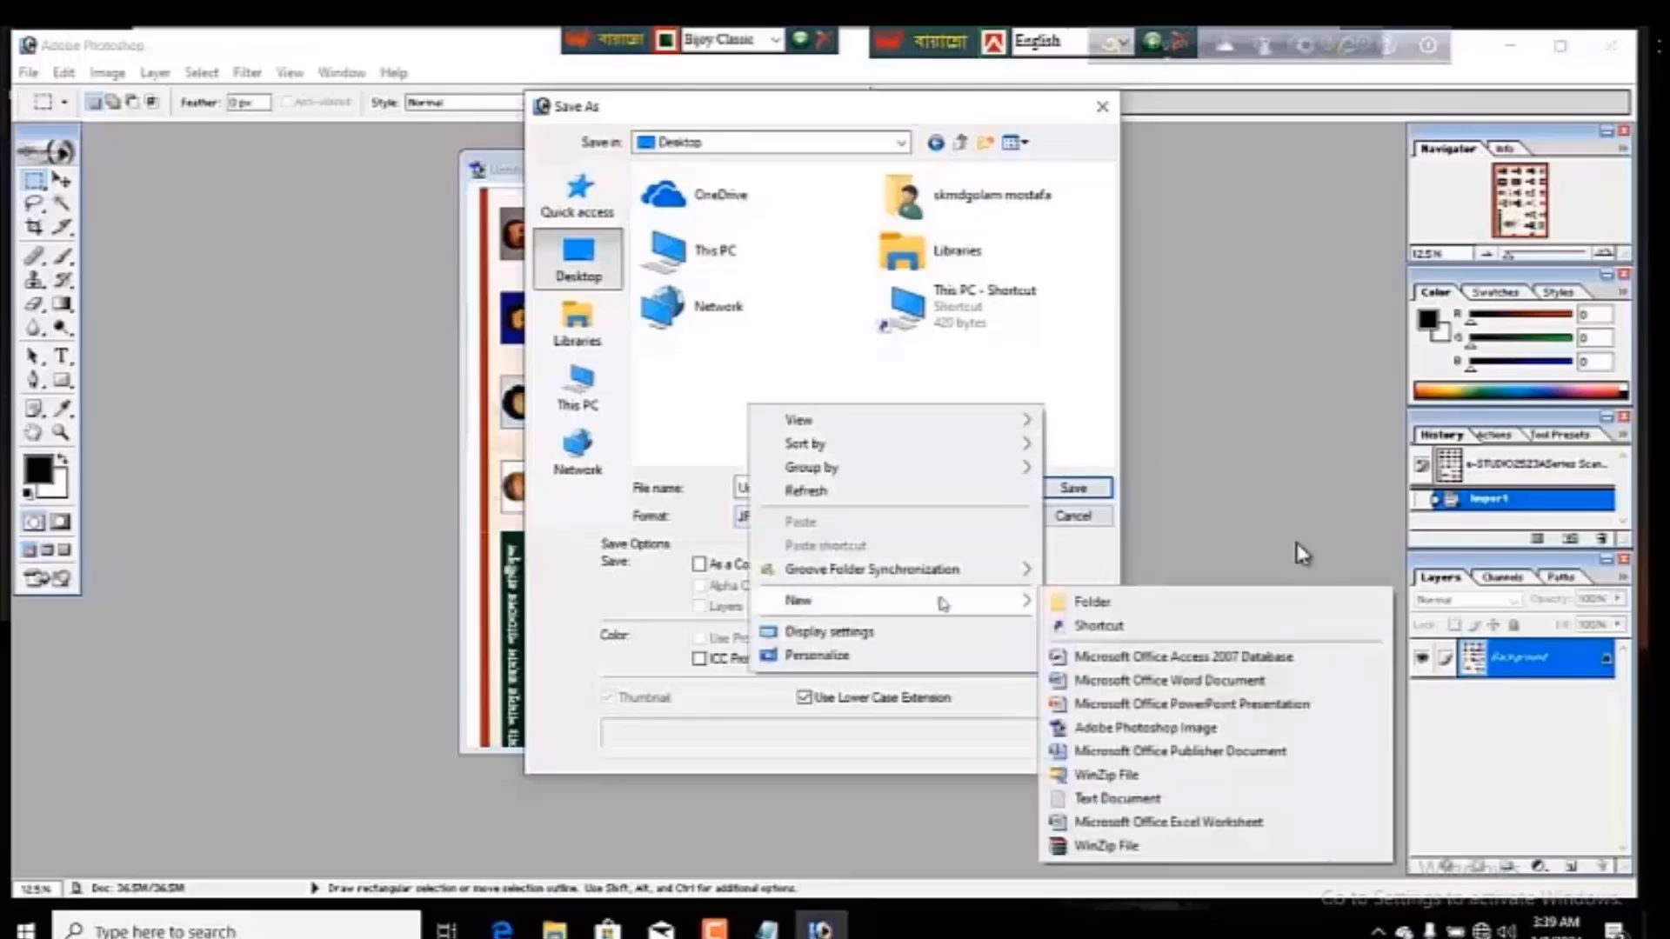
left_click(1077, 604)
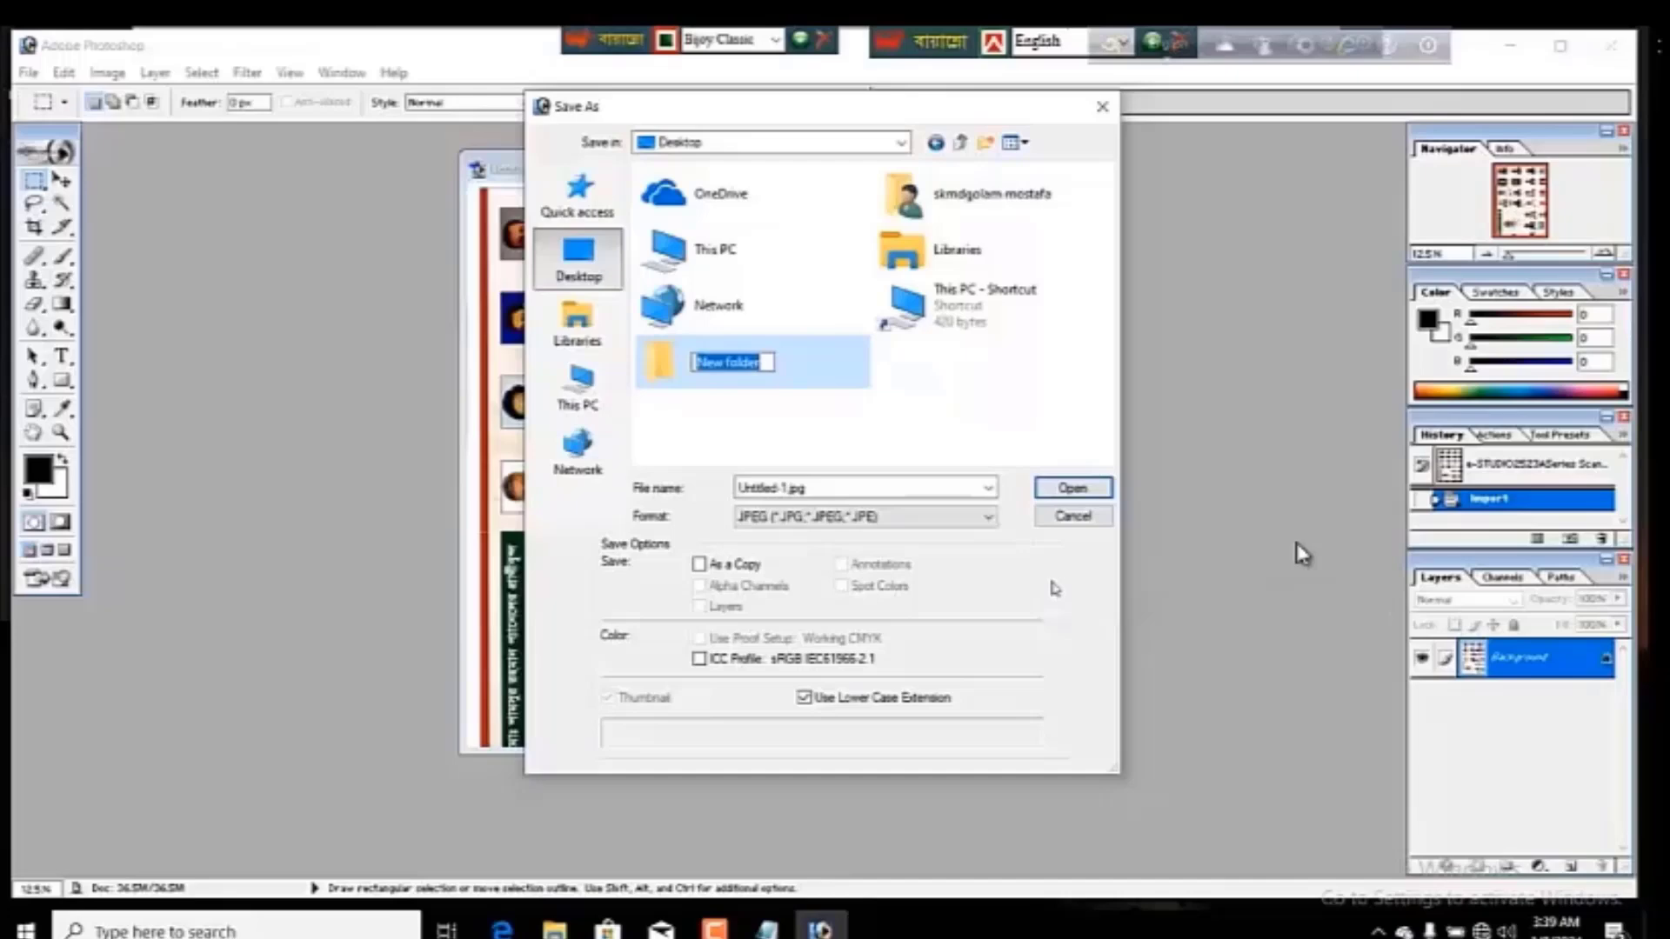
type("o")
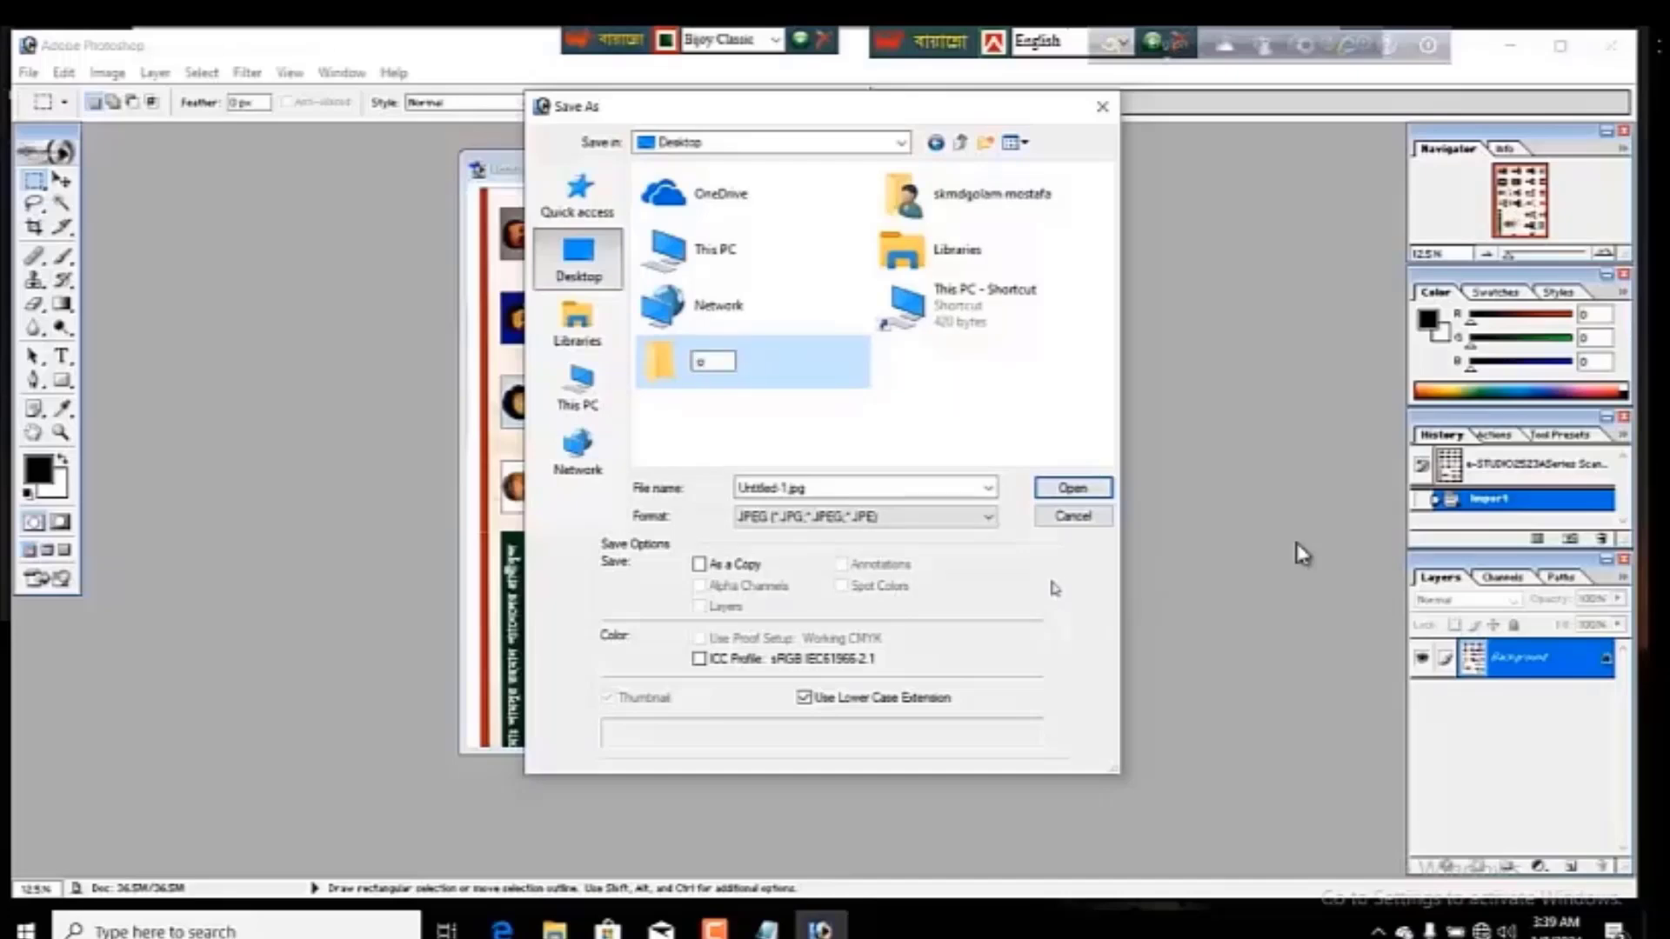
key("BackSpace")
key("ctrl+alt+b")
type("a")
type("hoto")
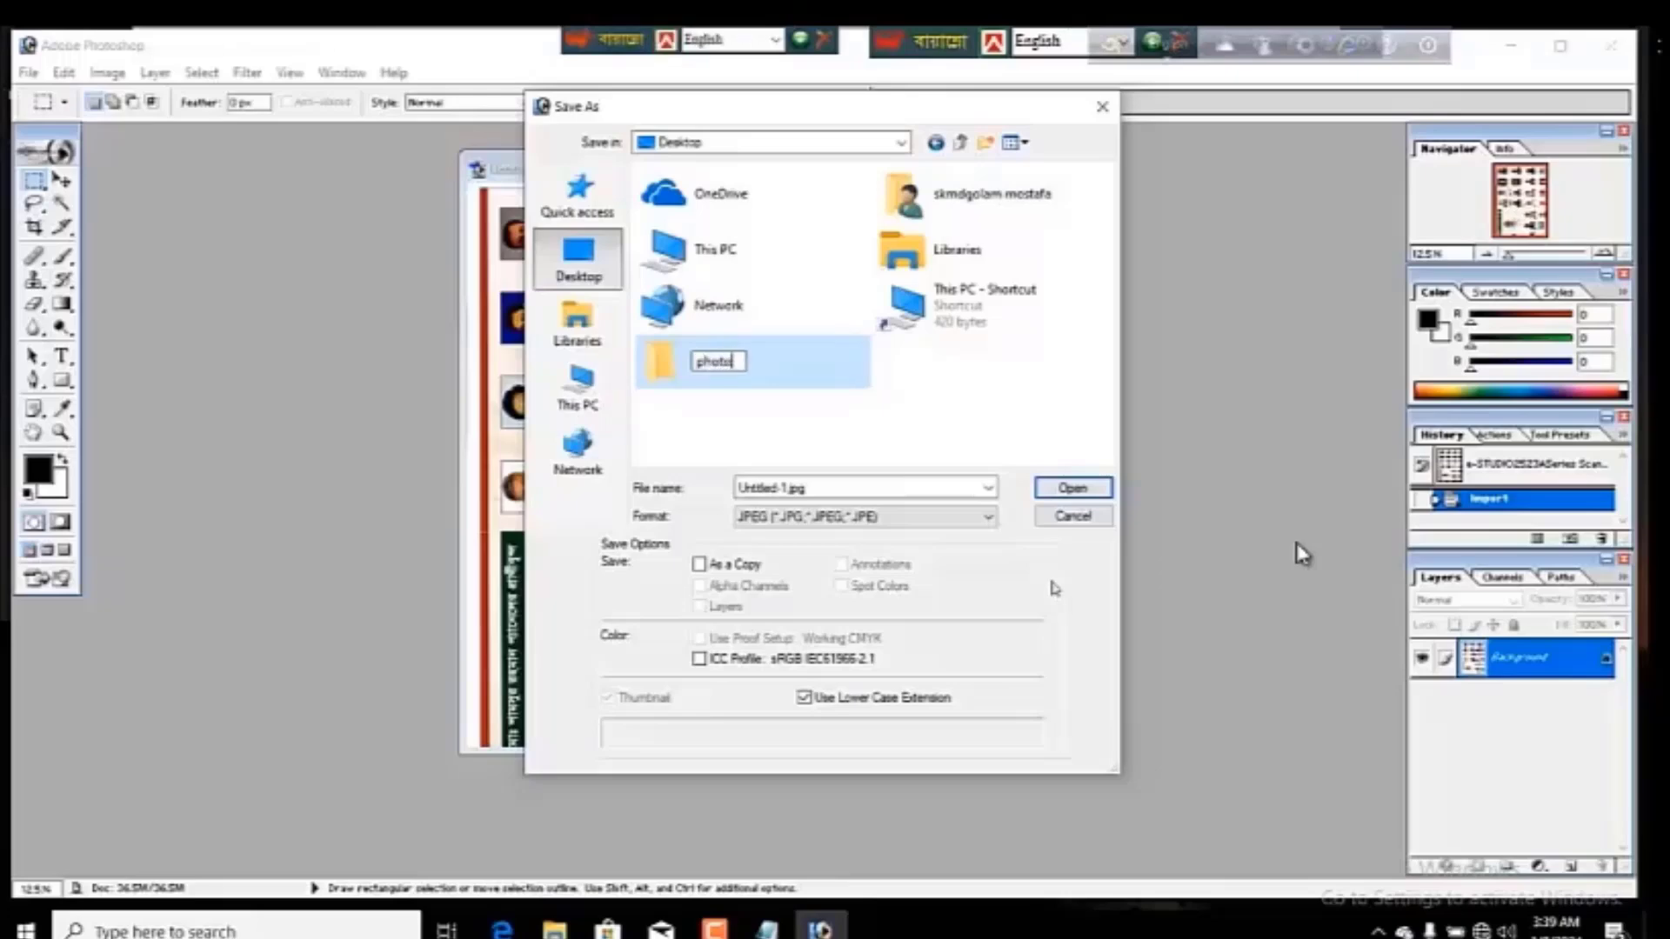
type("copy scan")
key("Return")
key("Return")
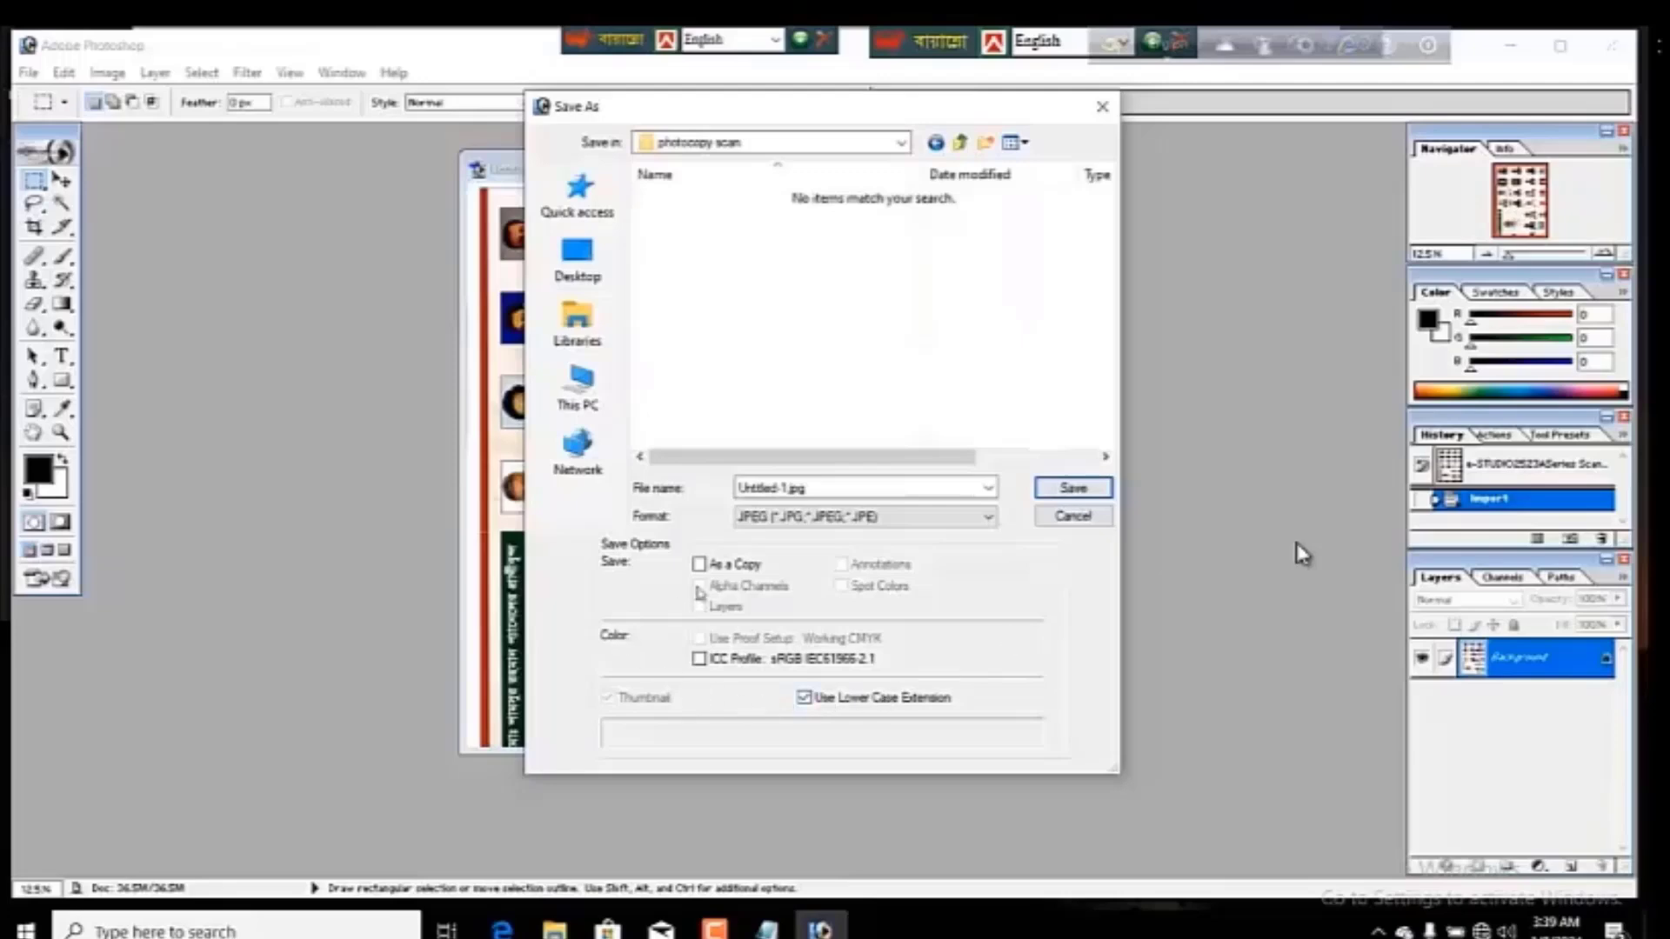
- Name the file 5 and save the scanned image in the "photocopy scan" folder
left_click(898, 484)
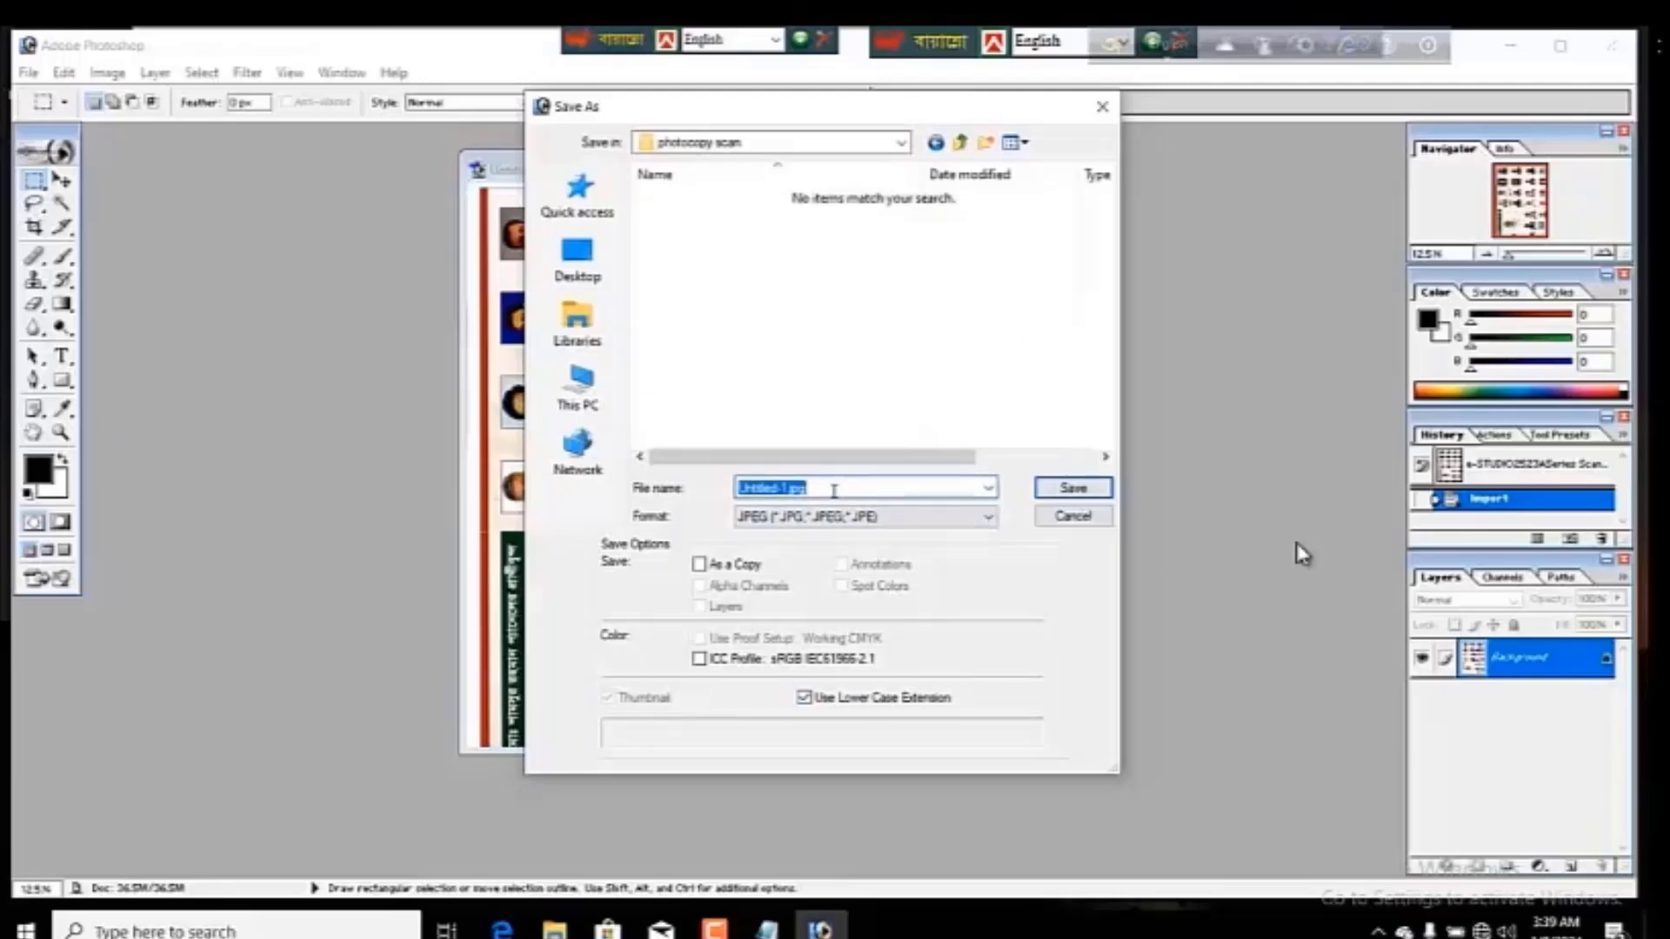
type("5")
key("Return")
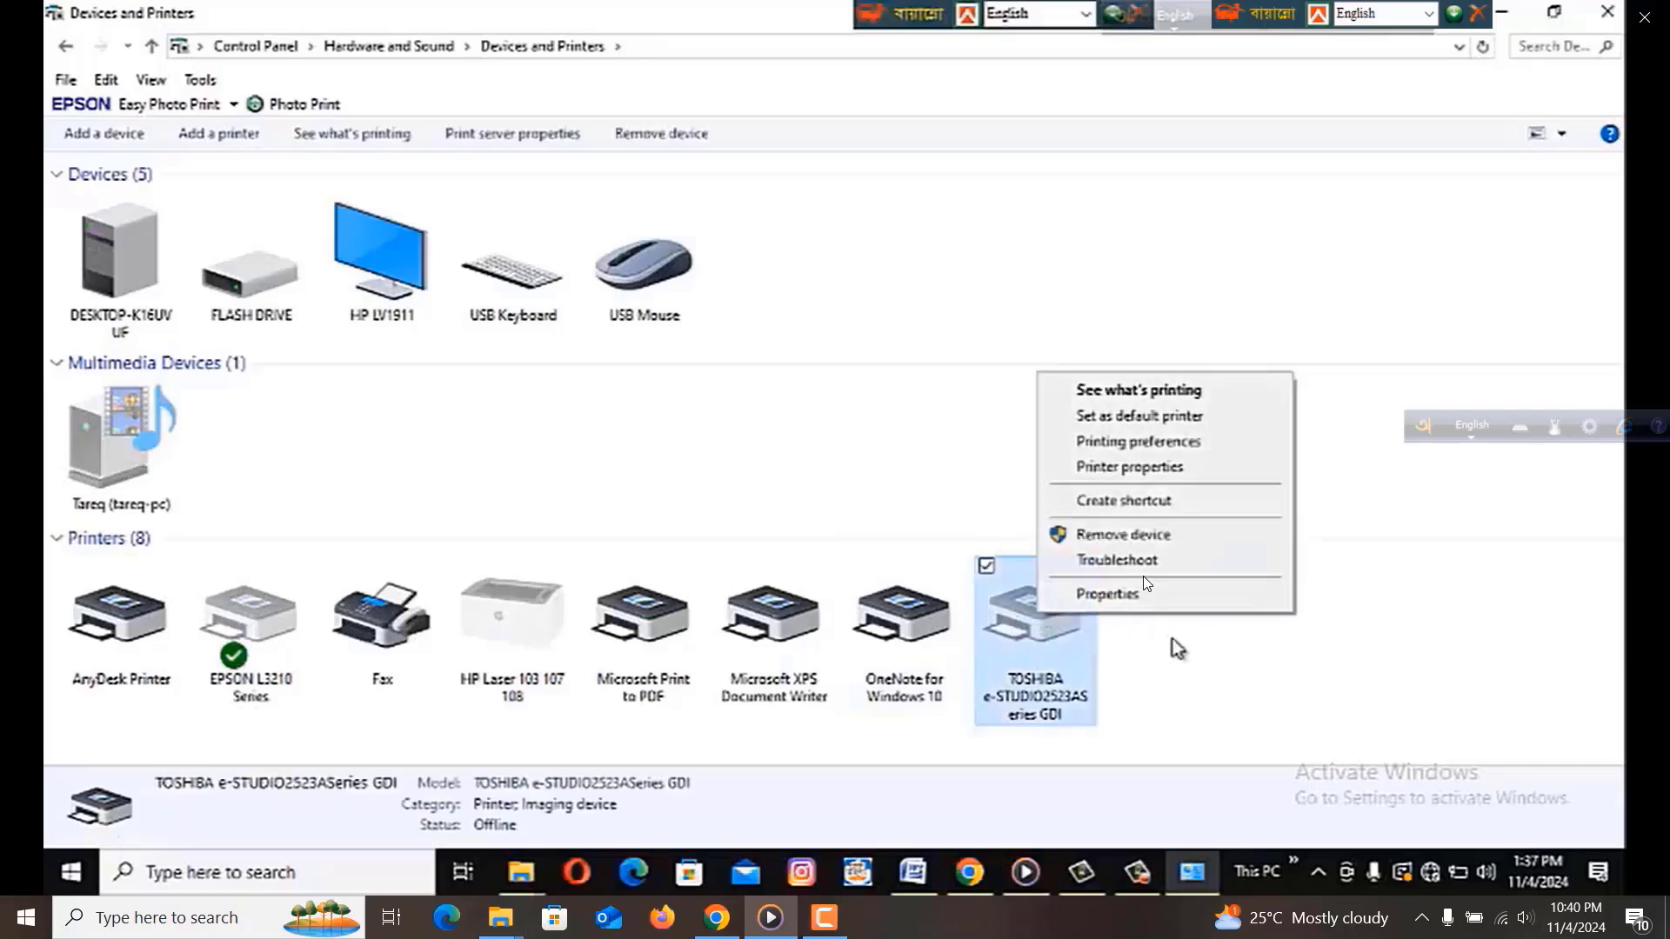
- Pause the "Duplex photocopy" video in Media Player
left_click(835, 852)
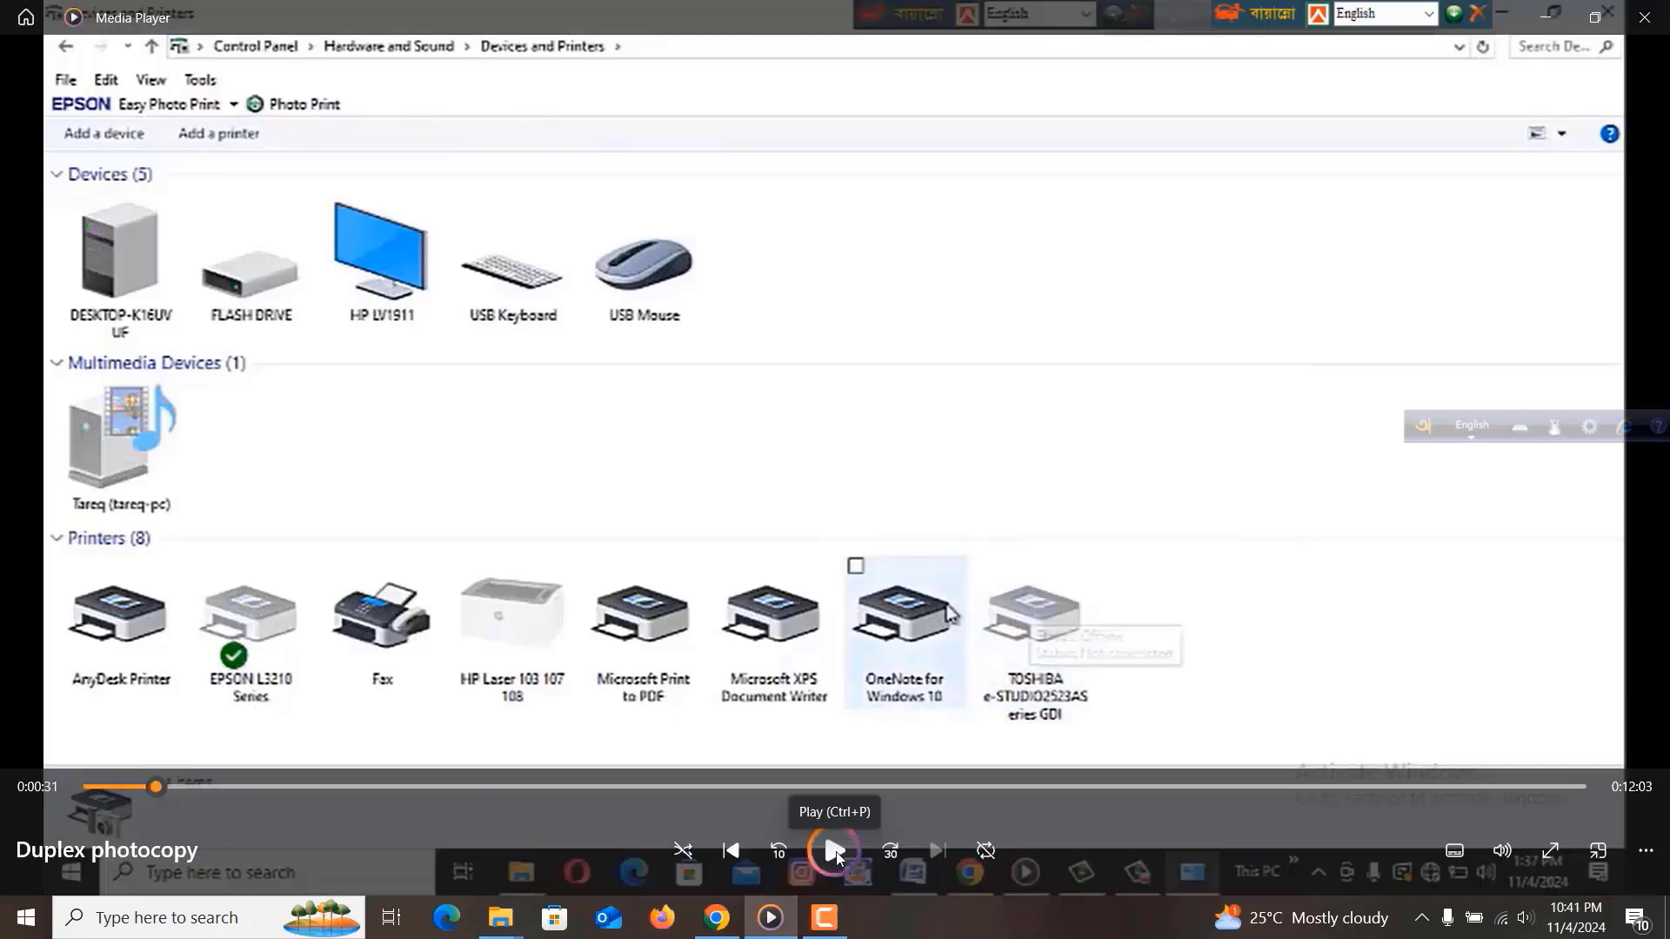